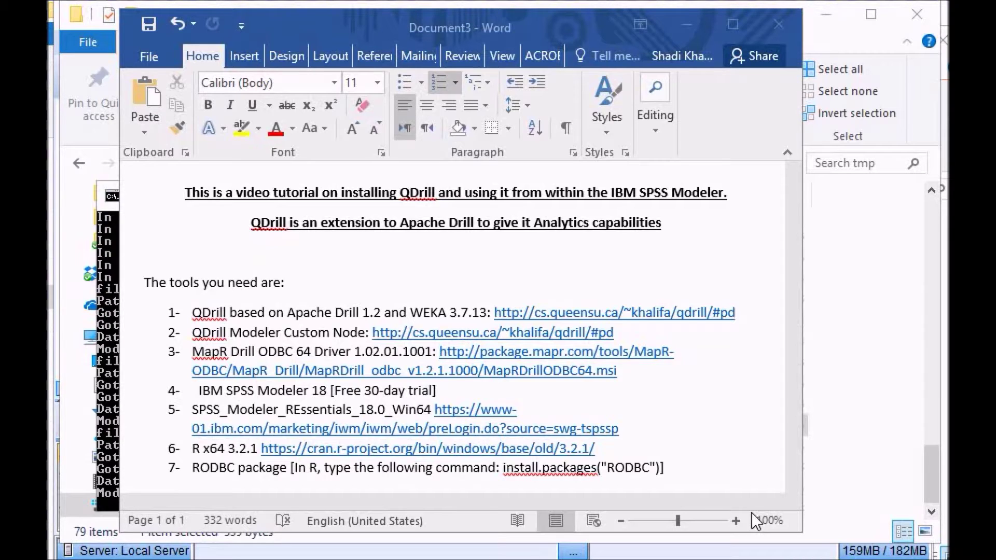
# Step: Review the Word tutorial's required tools: MapR Drill ODBC 64, Modeler 18, REssentials_18.0, R x64 3.2.1
pyautogui.click(194, 350)
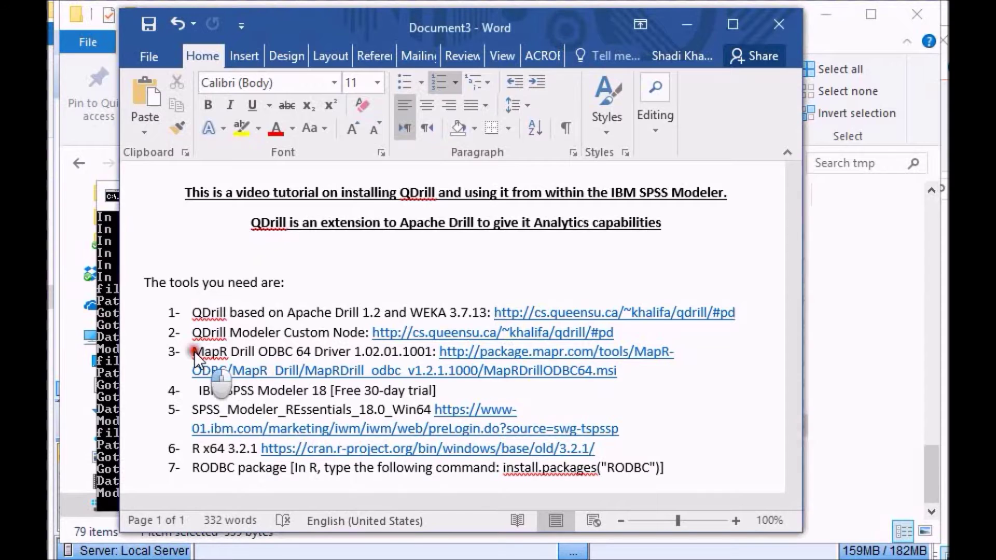
pyautogui.moveTo(313, 352); pyautogui.dragTo(195, 352)
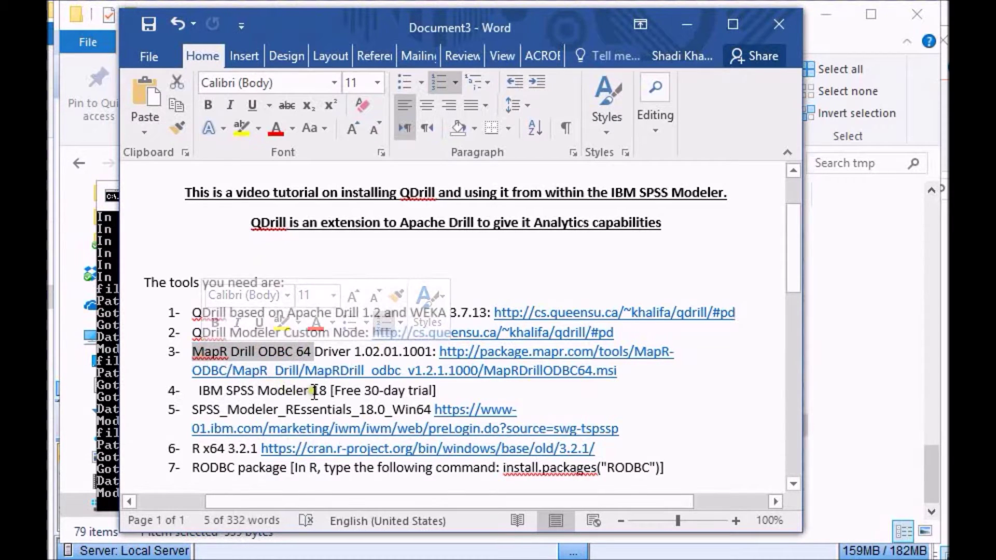
pyautogui.moveTo(328, 390); pyautogui.dragTo(306, 390)
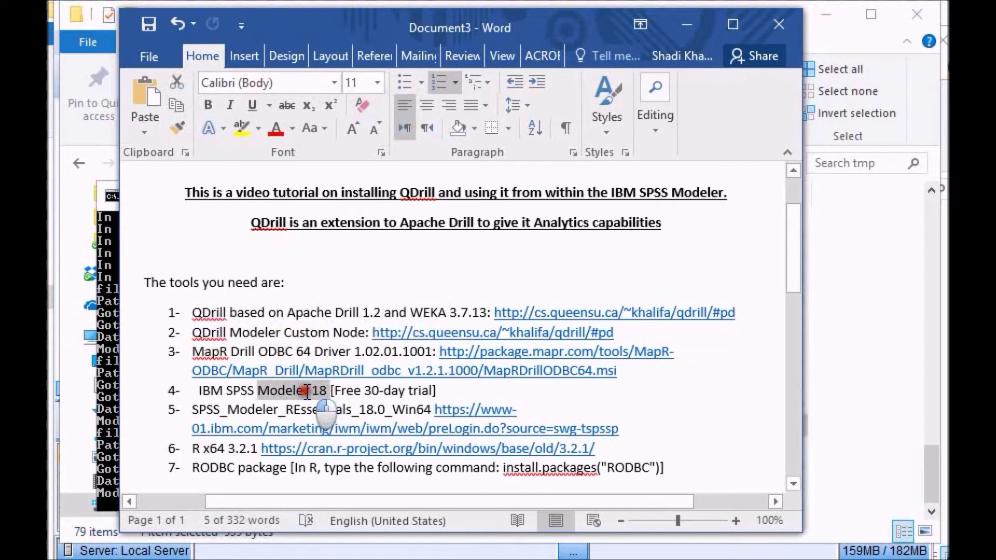
pyautogui.click(275, 410)
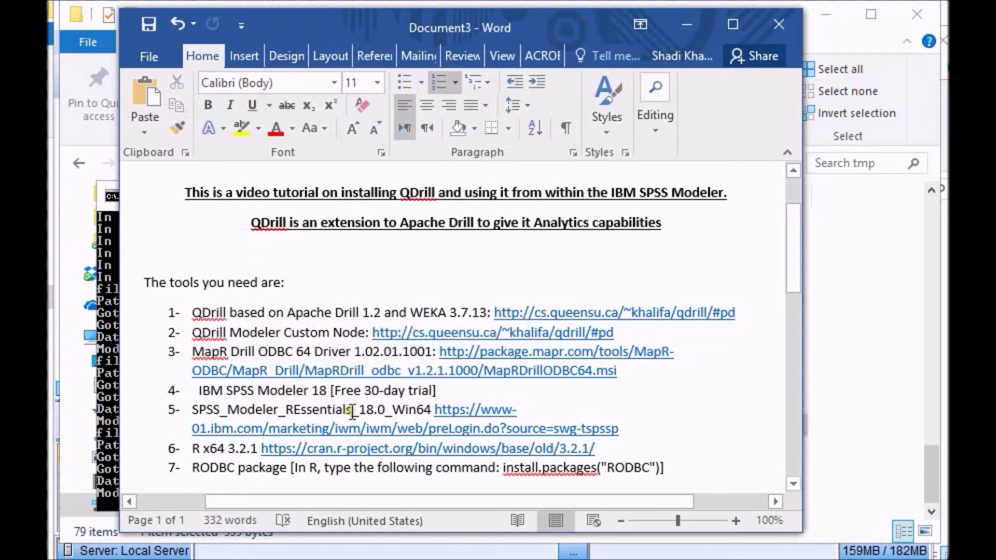
pyautogui.moveTo(386, 411); pyautogui.dragTo(311, 415)
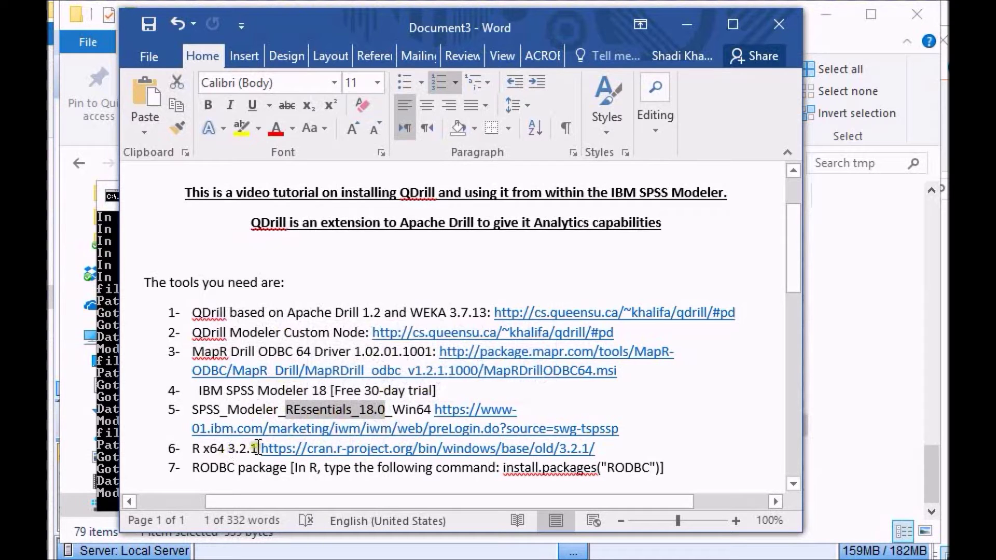
pyautogui.moveTo(259, 450); pyautogui.dragTo(187, 456)
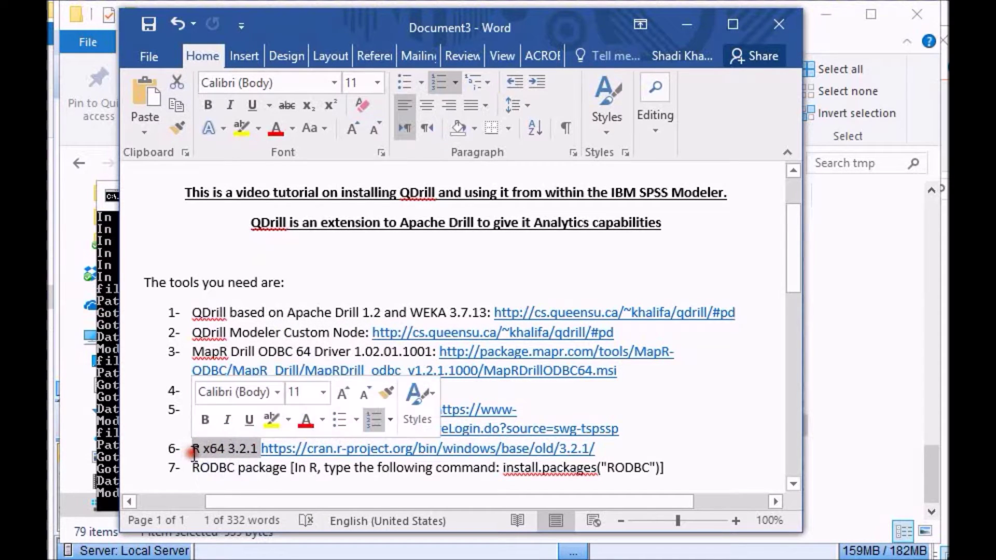
pyautogui.click(287, 469)
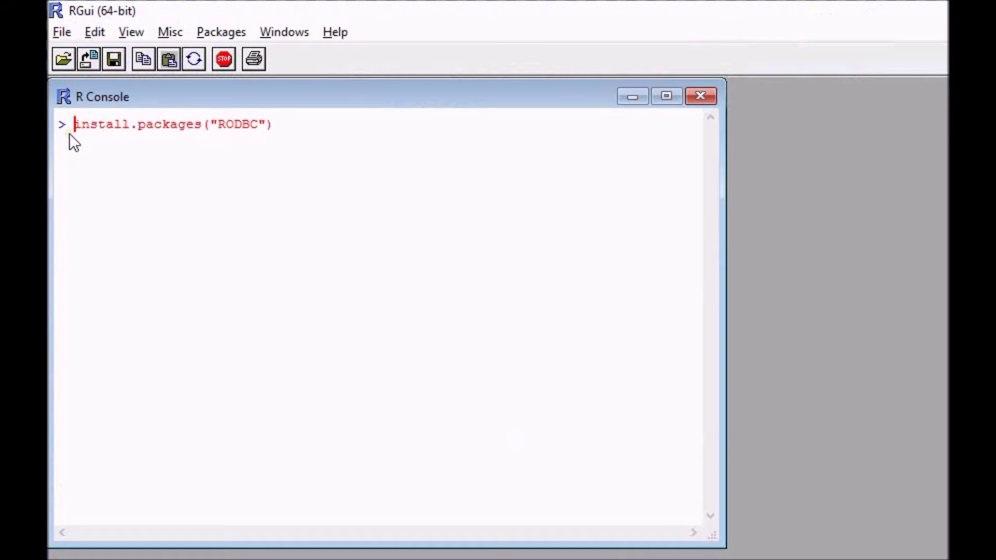
# Step: Run install.packages("RODBC") in the R Console and dismiss the CRAN mirror prompt
pyautogui.click(291, 122)
pyautogui.press('Return')
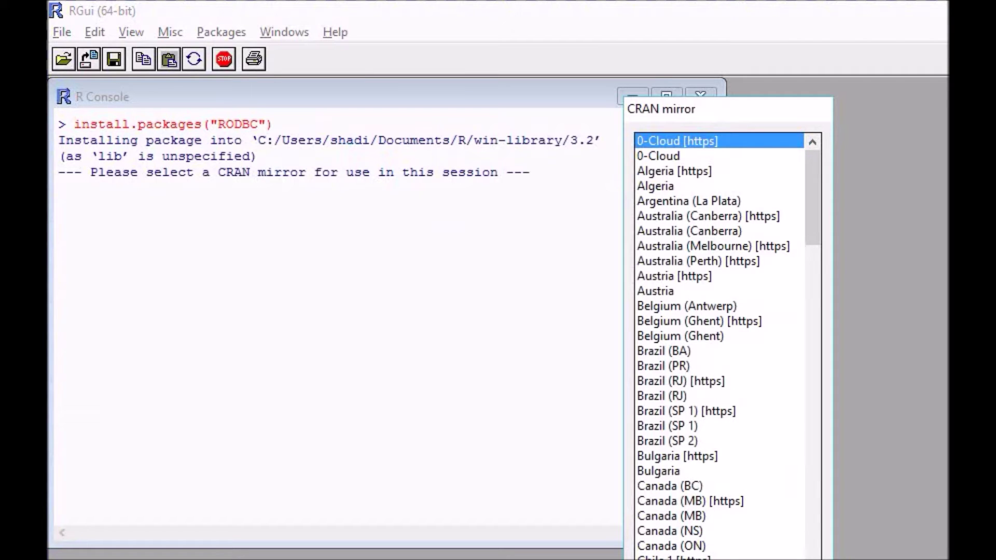
pyautogui.press('Escape')
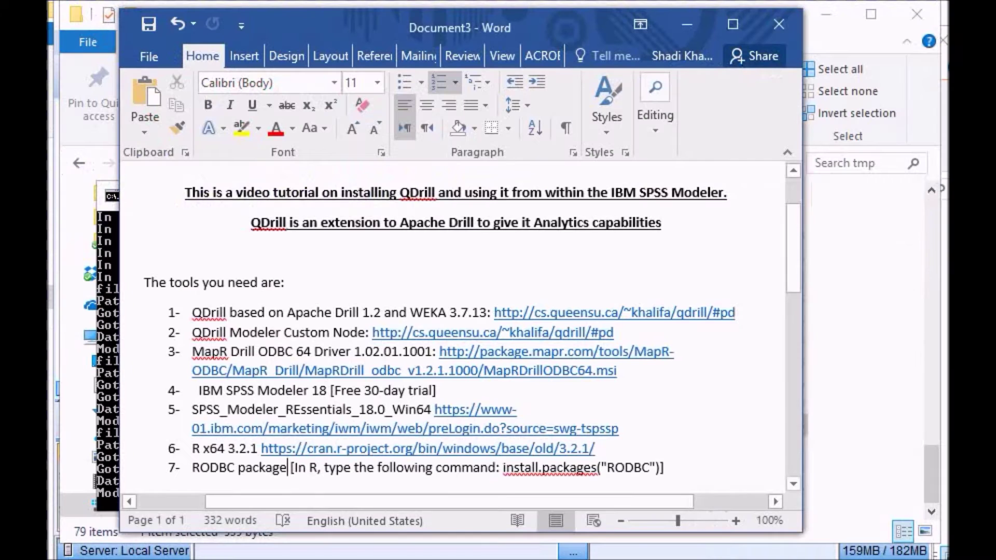
pyautogui.press('super')
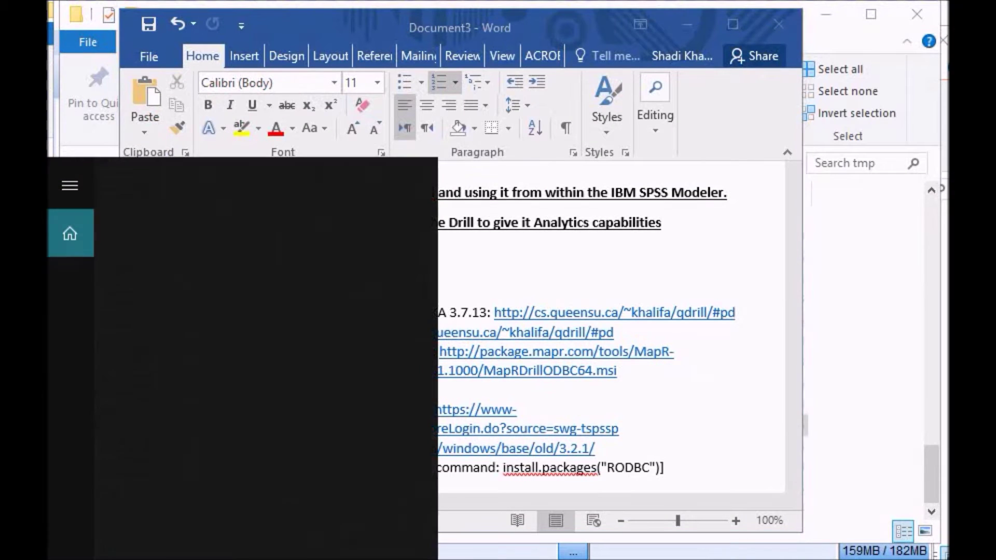
# Step: In ODBC Data Sources (64-bit), start a new System DSN using the MapR Drill ODBC Driver
pyautogui.write('o')
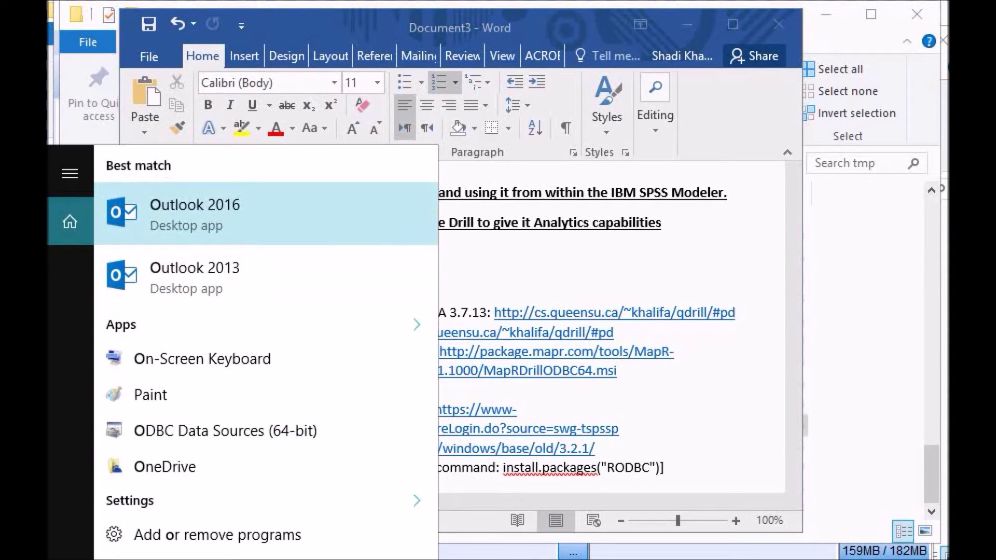
pyautogui.write('db')
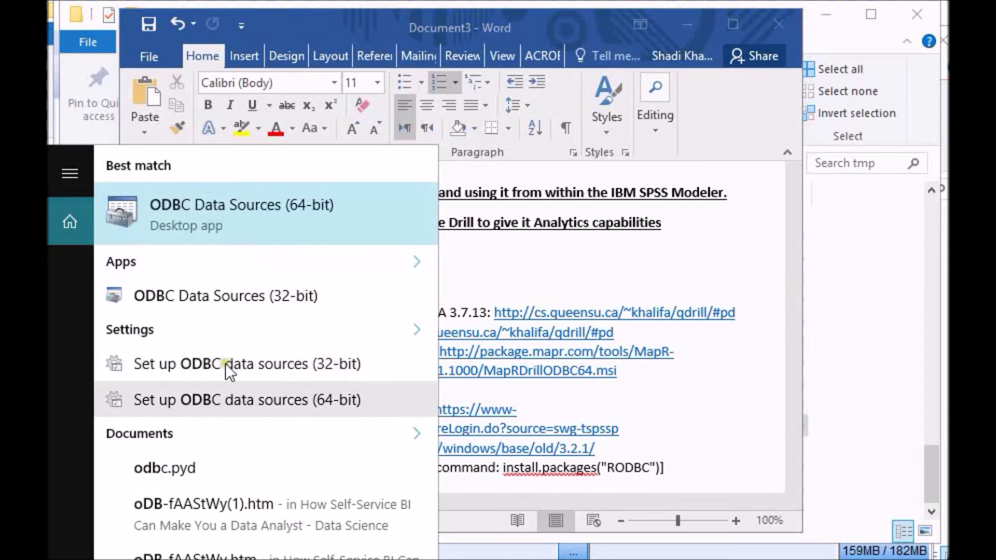
pyautogui.click(253, 211)
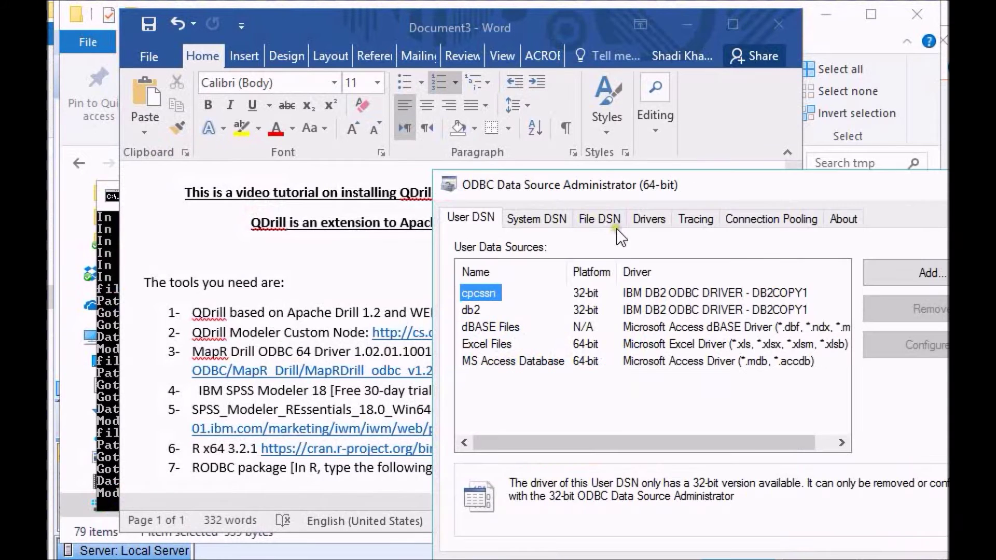
pyautogui.click(553, 222)
pyautogui.moveTo(650, 189); pyautogui.dragTo(446, 107)
pyautogui.click(716, 191)
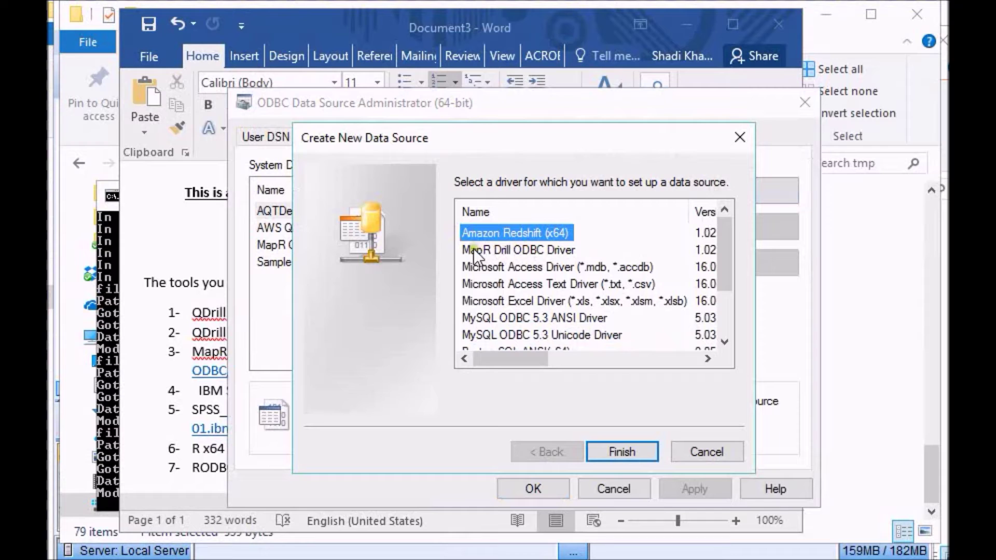
pyautogui.click(508, 250)
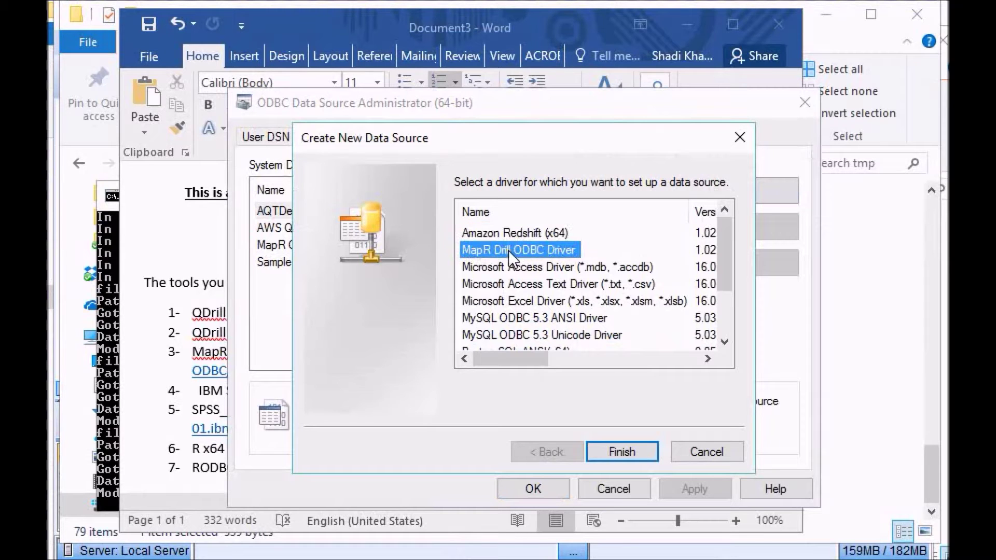
pyautogui.click(616, 449)
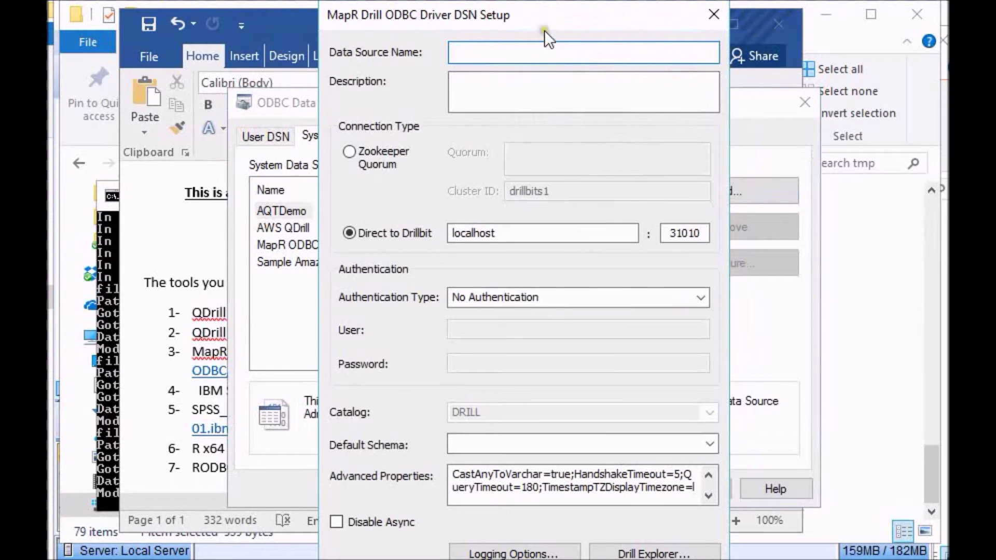
# Step: Name the DSN c1, use Basic Authentication with the user name and password, and test the connection
pyautogui.click(535, 48)
pyautogui.write('c1')
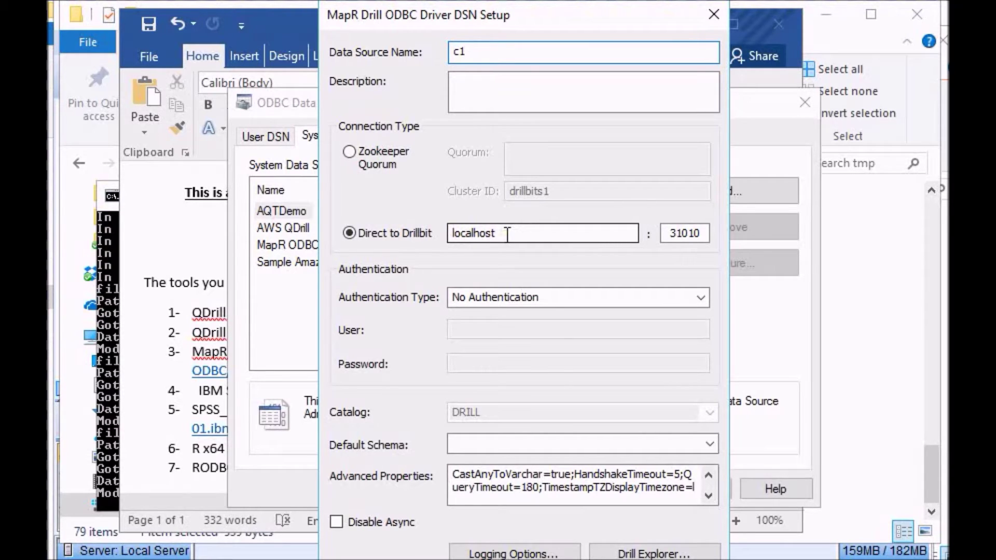
pyautogui.click(527, 296)
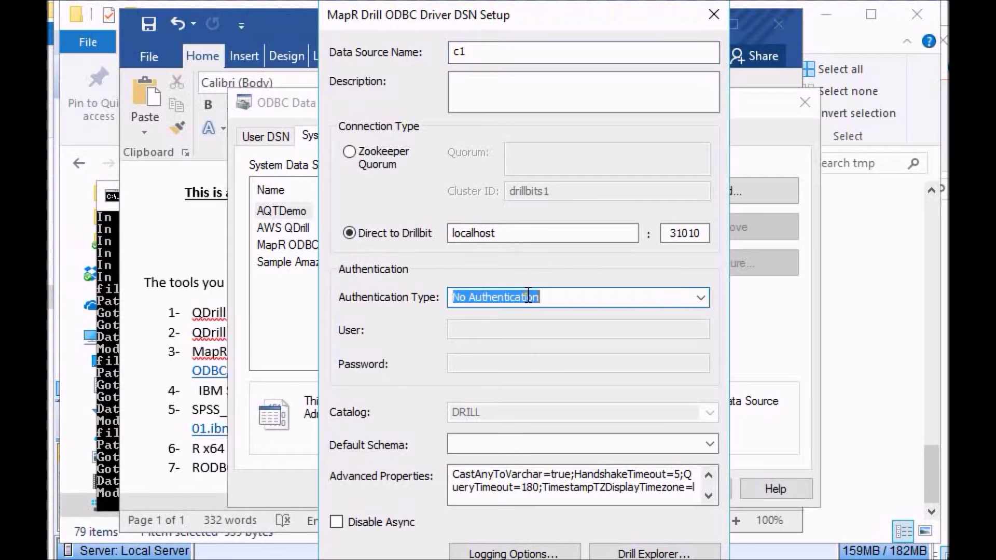
pyautogui.click(701, 297)
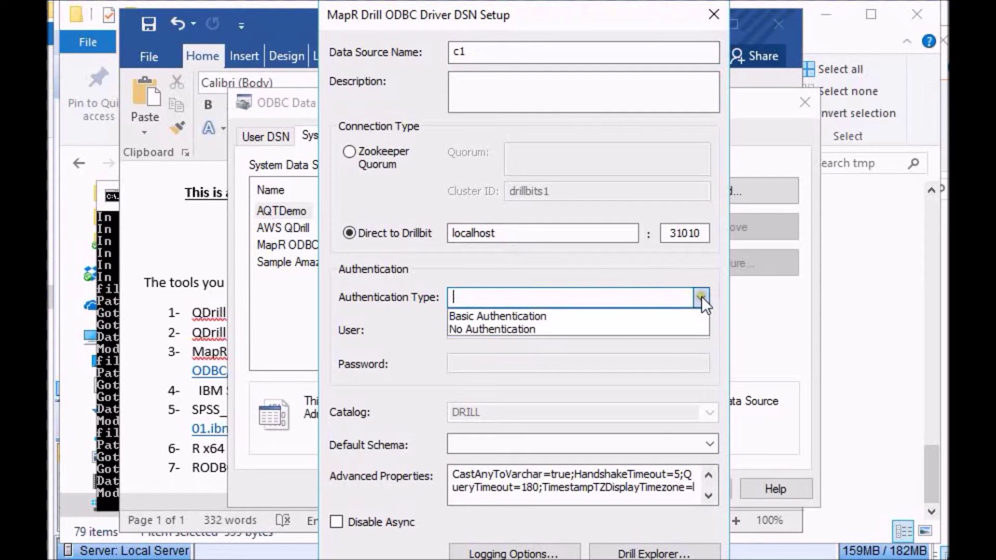
pyautogui.click(651, 317)
pyautogui.click(637, 327)
pyautogui.write('admin')
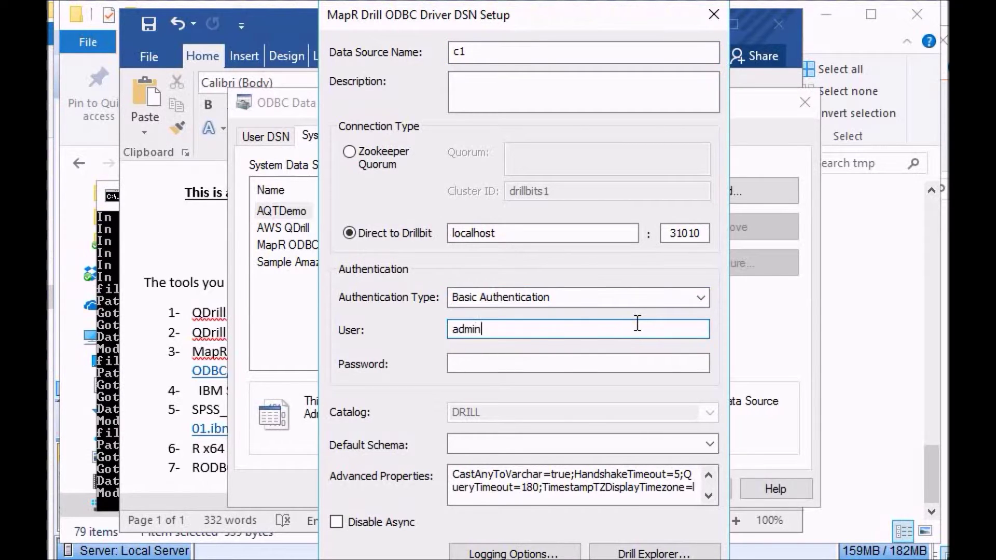
pyautogui.click(586, 355)
pyautogui.write('admin')
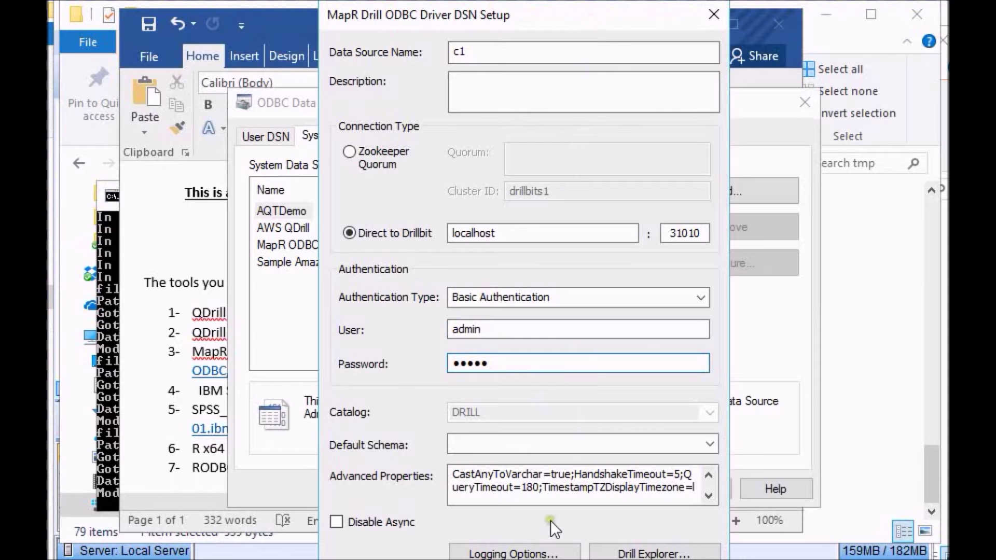
pyautogui.click(543, 559)
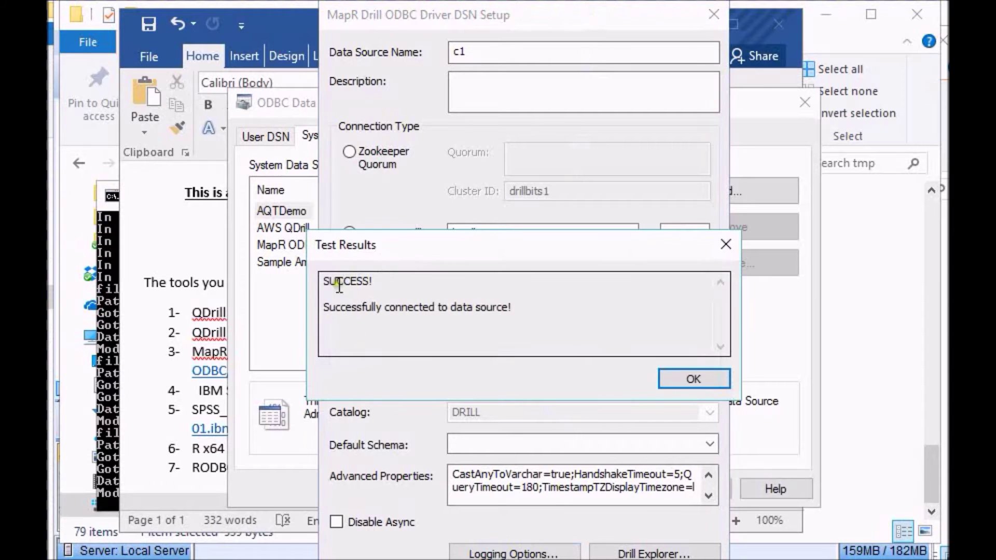
# Step: Minimize the Drill command prompt, acknowledge the successful test, and close the DSN setup and administrator
pyautogui.click(107, 244)
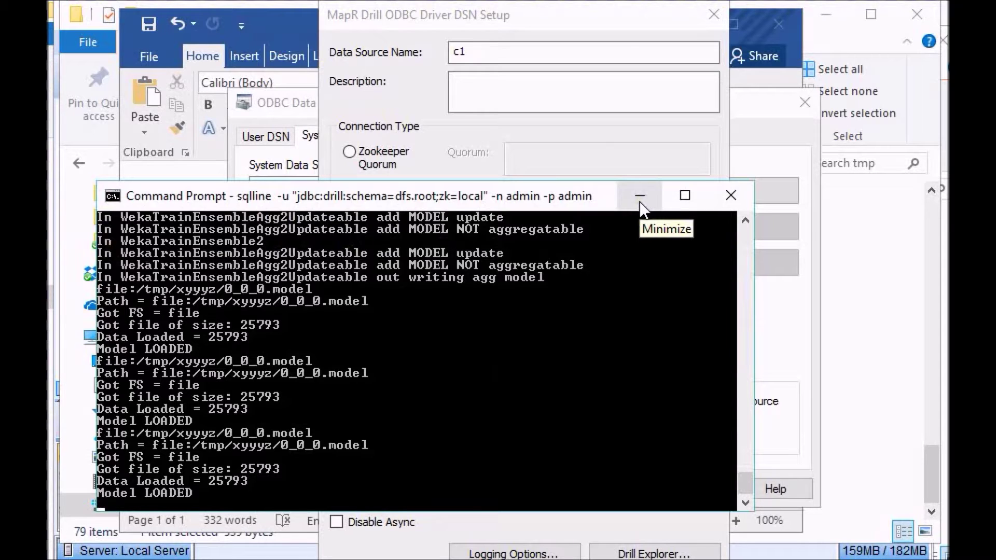
pyautogui.click(640, 203)
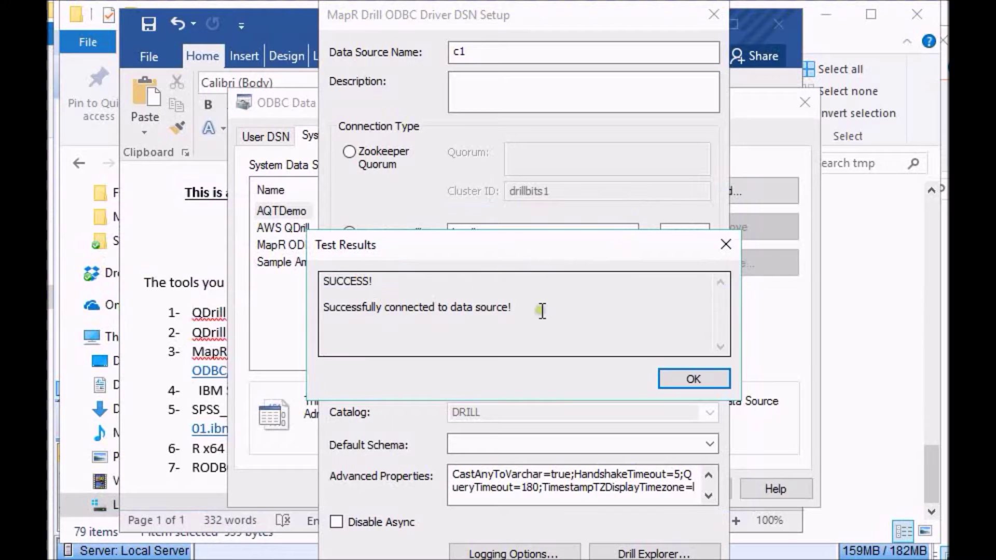
pyautogui.click(679, 379)
pyautogui.press('Escape')
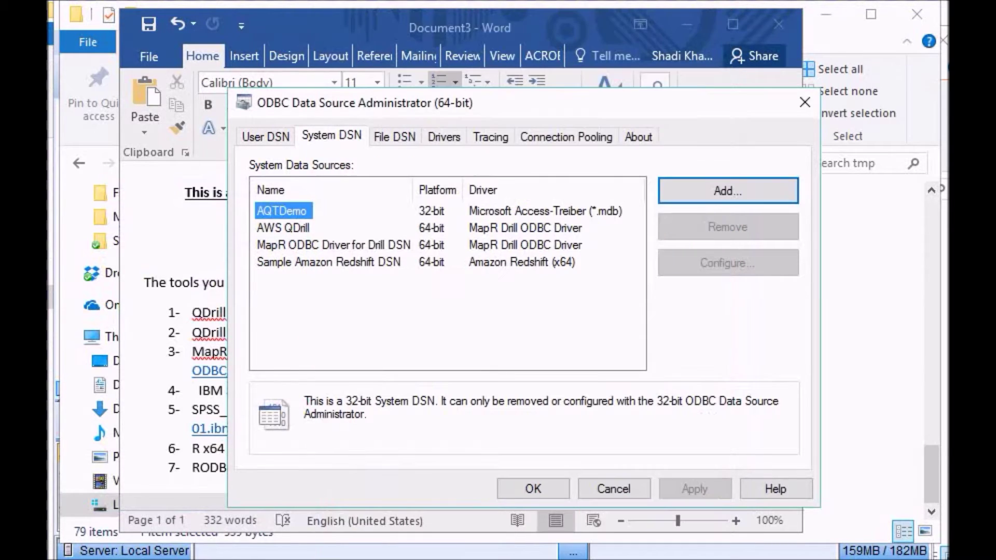
pyautogui.click(543, 480)
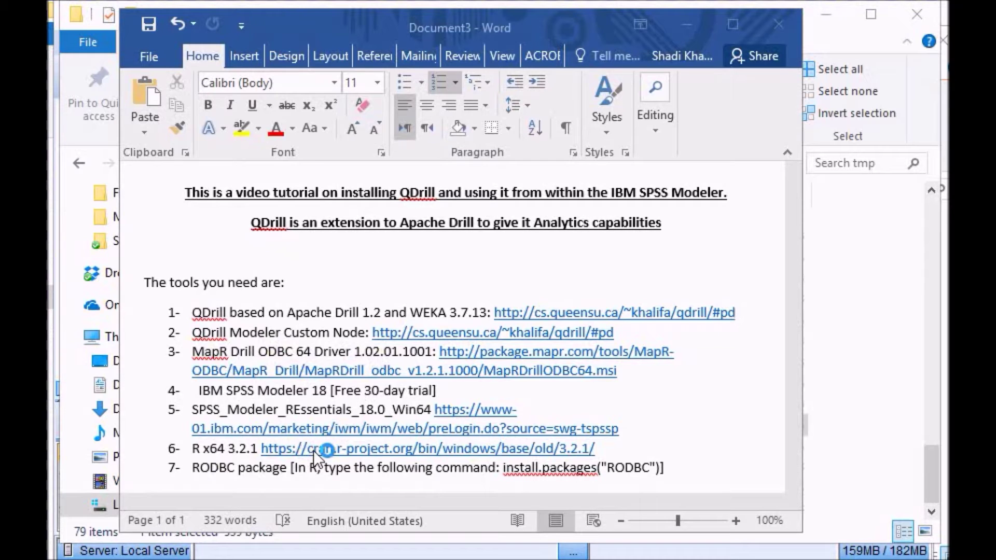
# Step: Load the QDrillv0.91.mpe extension bundle from the Desktop into the Custom Dialog Builder
pyautogui.hotkey('alt', 'Tab')
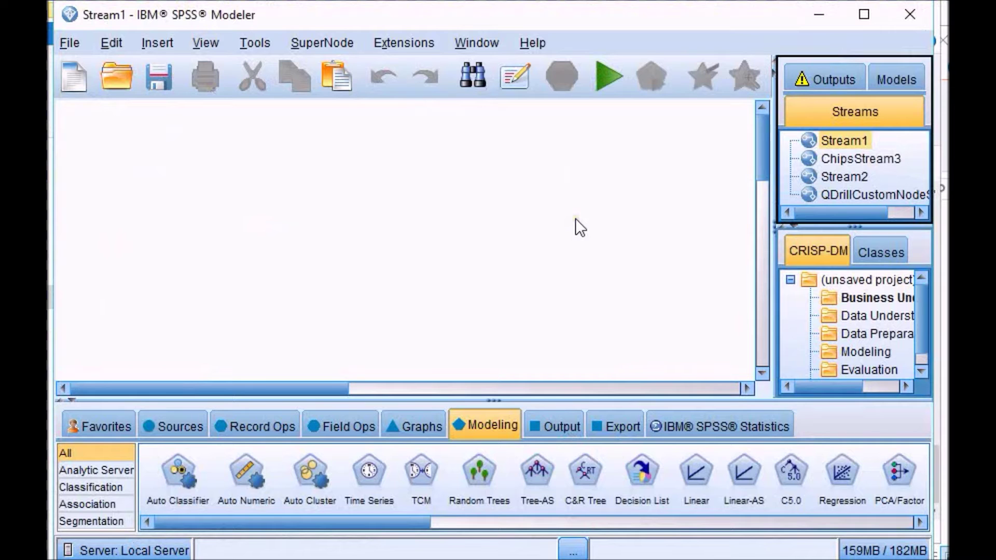
pyautogui.click(381, 44)
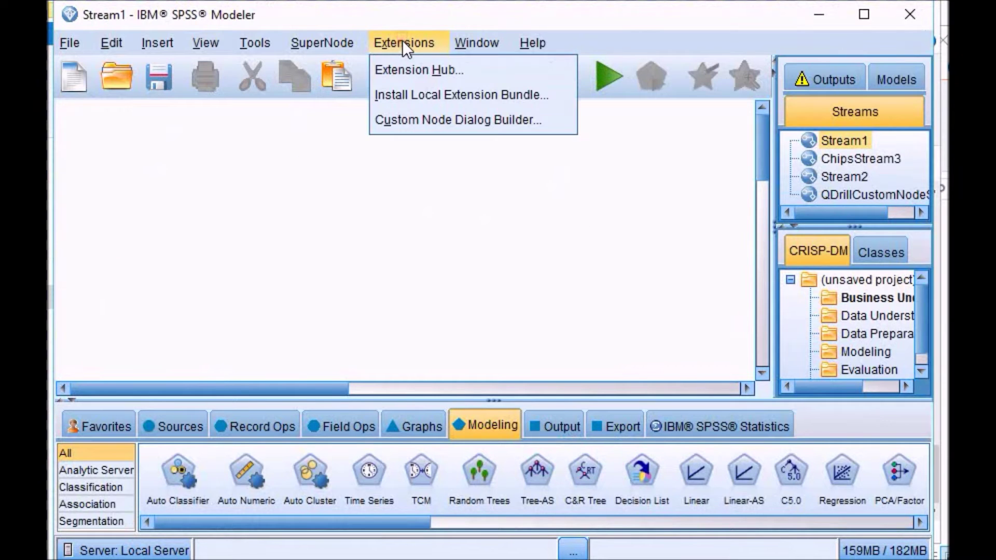
pyautogui.click(431, 117)
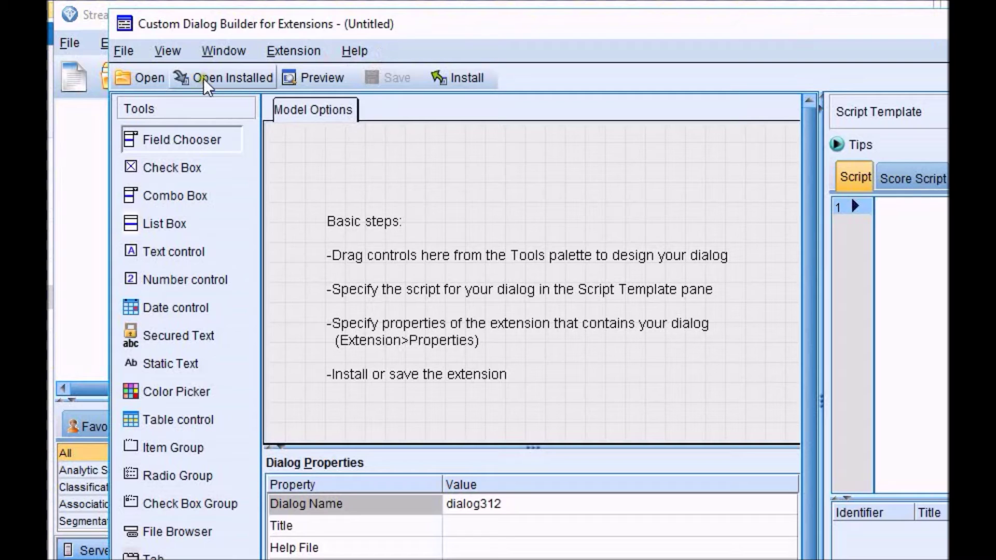
pyautogui.click(150, 77)
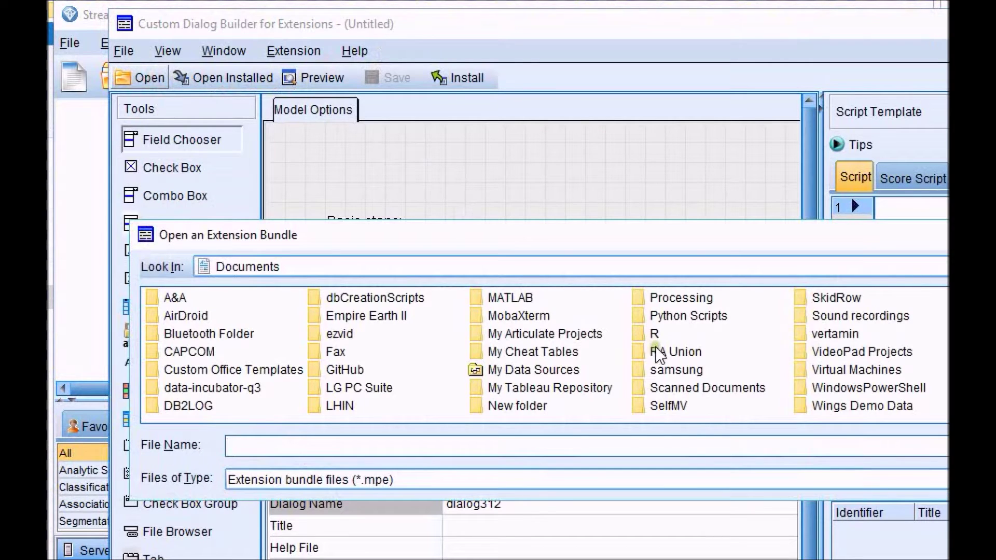
pyautogui.click(334, 270)
pyautogui.scroll(2, 443, 319)
pyautogui.click(324, 307)
pyautogui.moveTo(420, 414); pyautogui.dragTo(986, 409)
pyautogui.moveTo(849, 413); pyautogui.dragTo(991, 414)
pyautogui.click(606, 336)
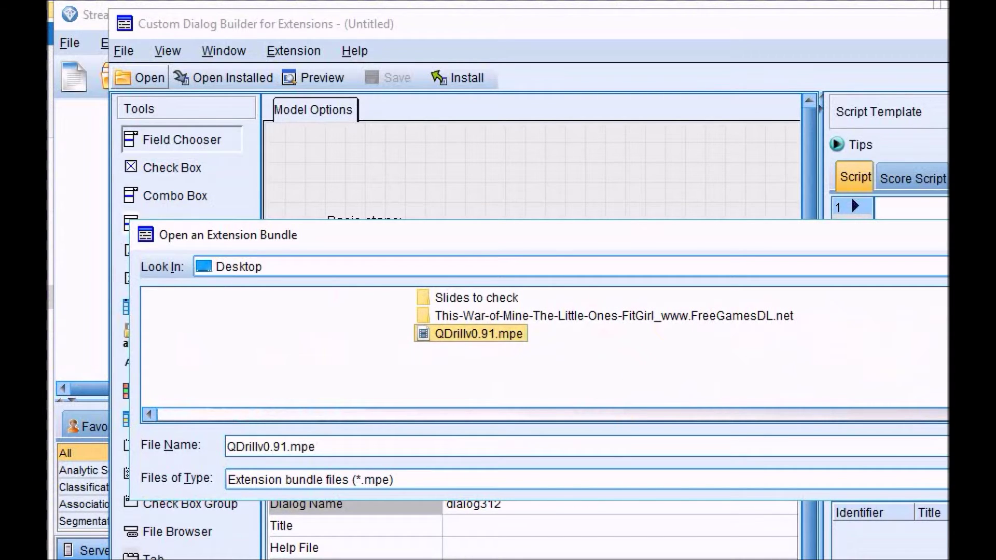
pyautogui.click(991, 446)
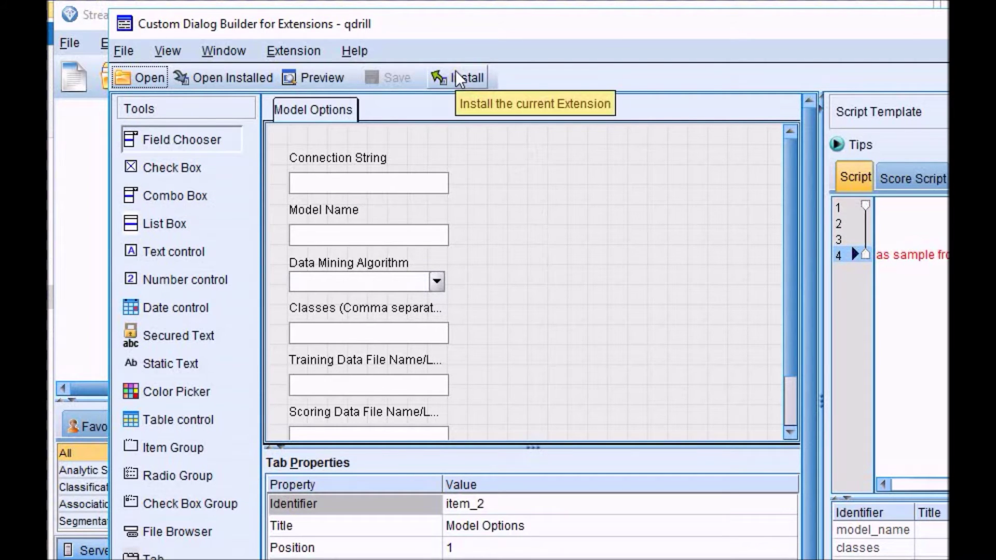
pyautogui.hotkey('alt', 'Tab')
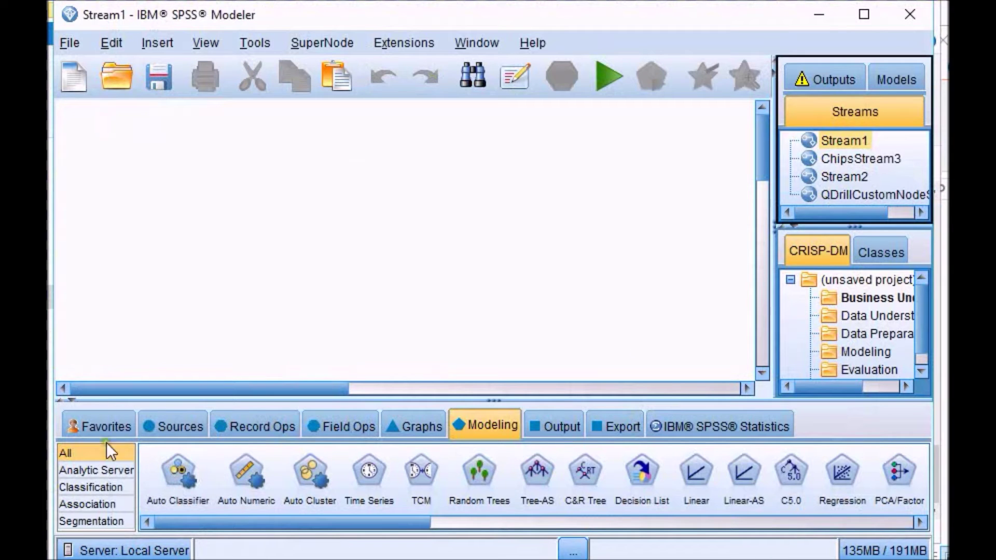
# Step: Place a QDrill node from the Classification modeling palette onto the Stream1 canvas
pyautogui.click(65, 489)
pyautogui.moveTo(221, 529); pyautogui.dragTo(648, 493)
pyautogui.click(816, 478)
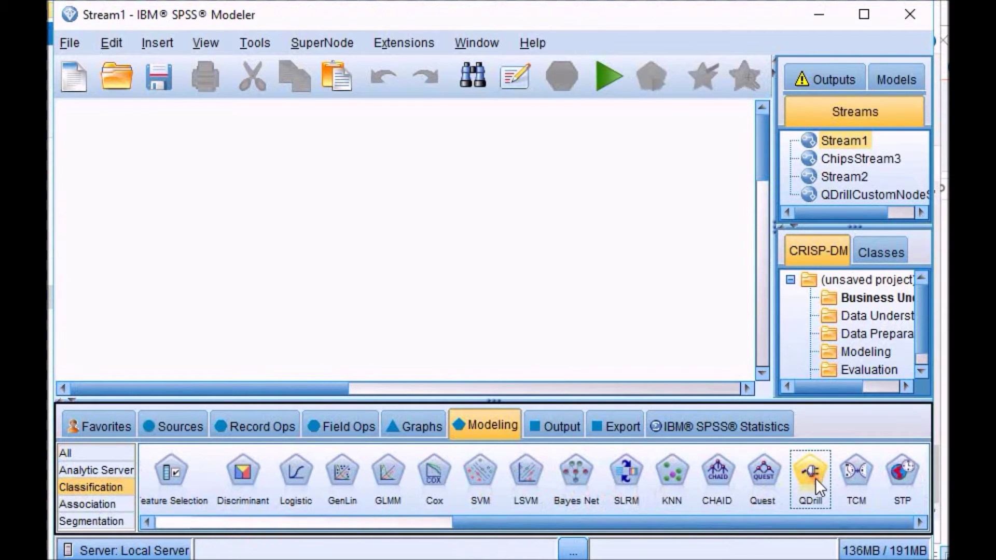
pyautogui.click(517, 278)
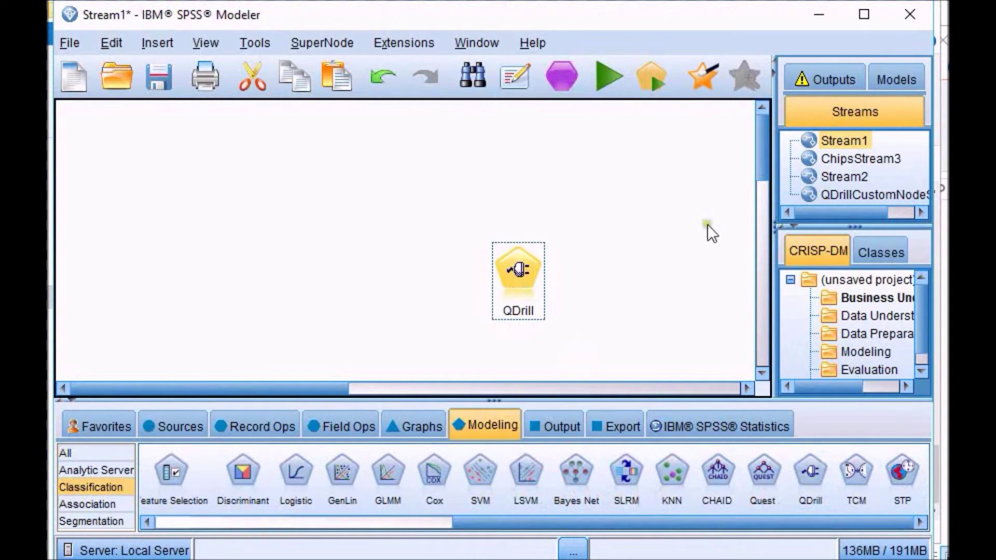
# Step: Switch to the QDrillCustomNodeStream stream
pyautogui.click(848, 194)
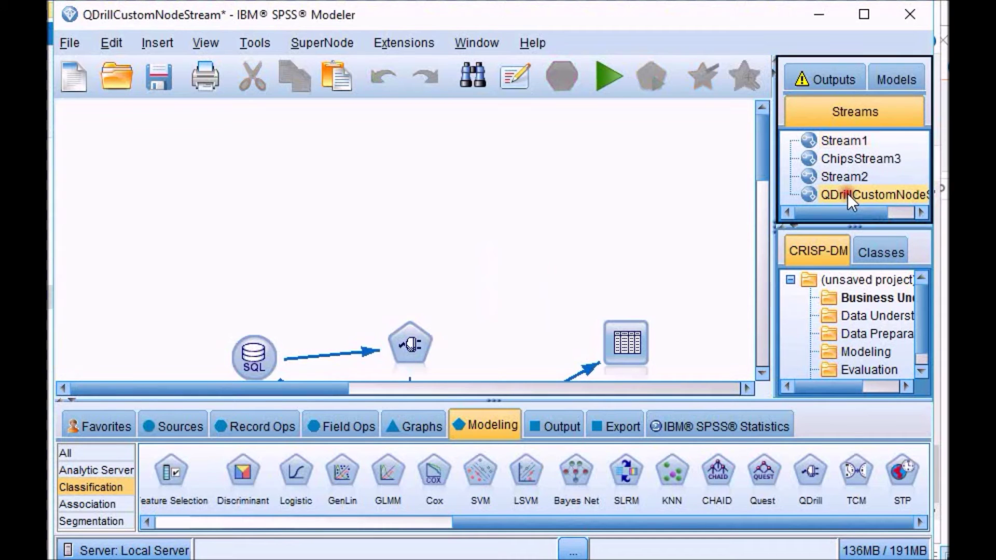
pyautogui.moveTo(764, 160); pyautogui.dragTo(768, 198)
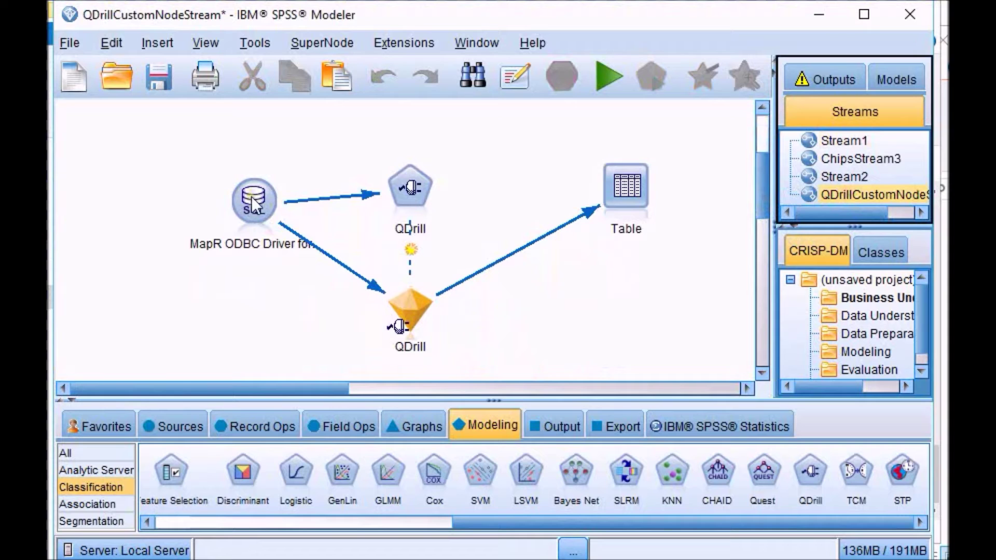
pyautogui.click(176, 426)
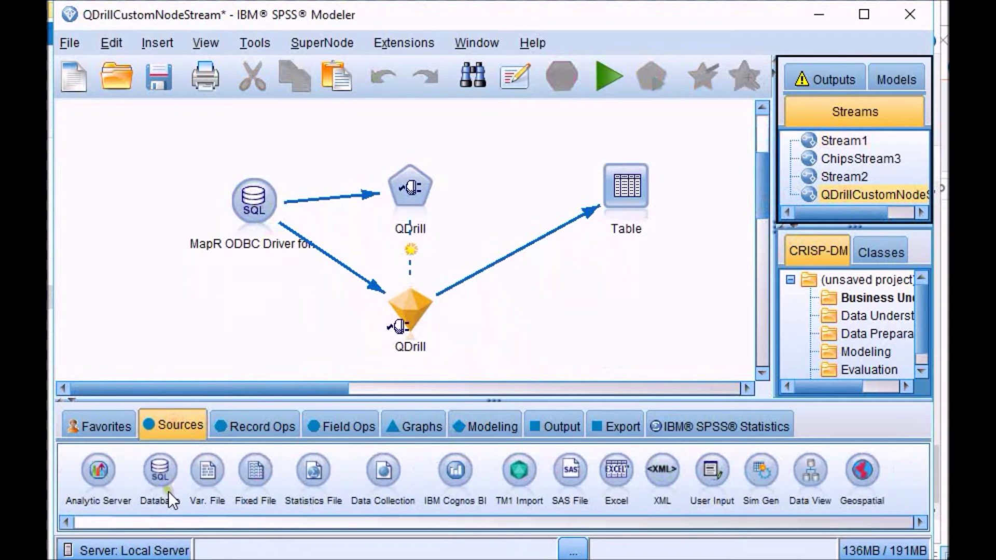
# Step: Add the missing closing quote to the MapR ODBC source's store.format SQL query
pyautogui.doubleClick(255, 197)
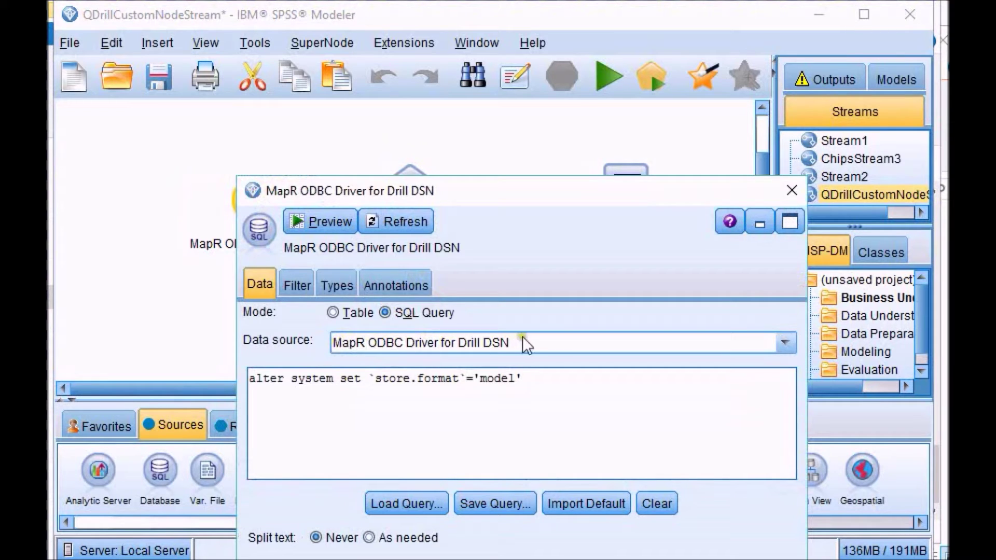
pyautogui.write("'")
pyautogui.moveTo(536, 378); pyautogui.dragTo(368, 383)
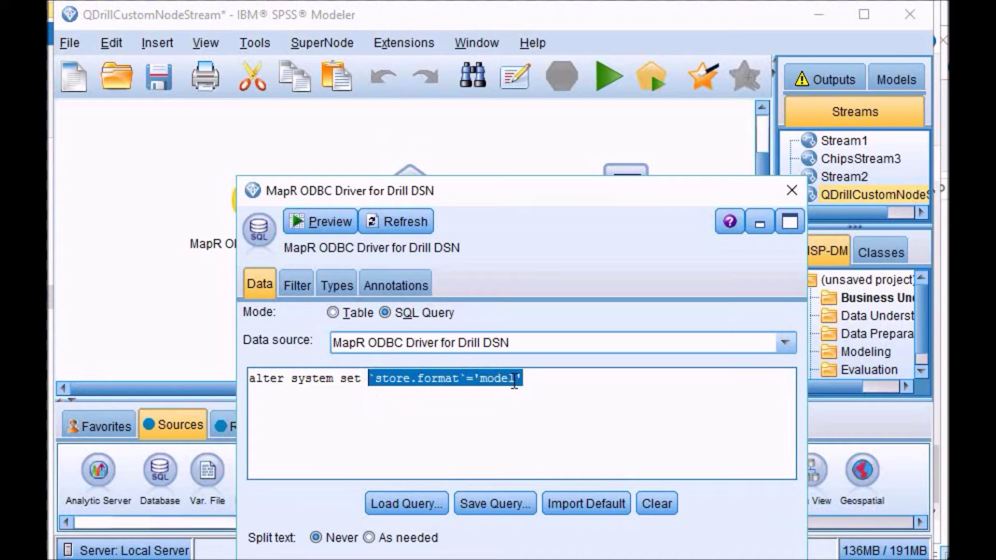
pyautogui.click(374, 431)
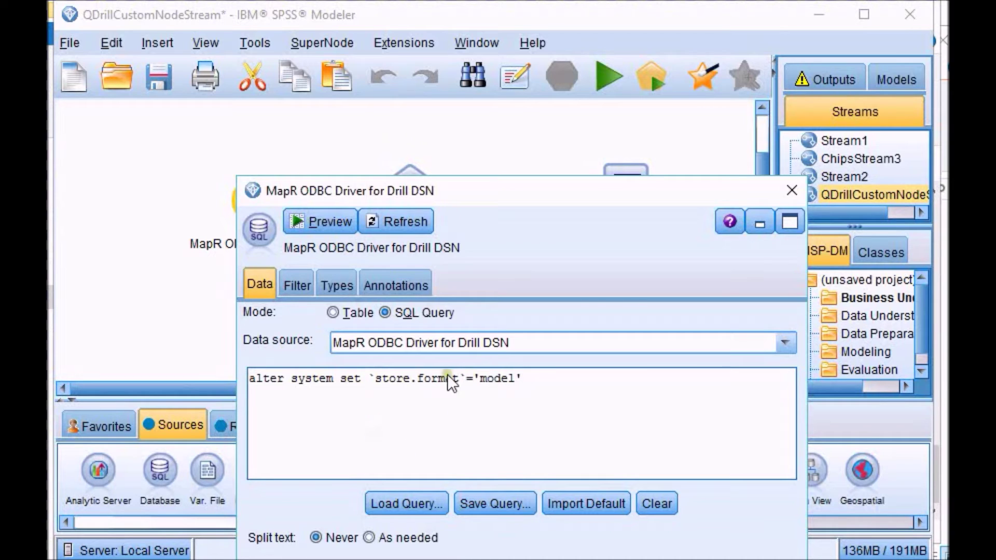
pyautogui.click(794, 192)
# Step: Select the QDrill modeling node to show its MultilayerPerceptron settings
pyautogui.click(409, 192)
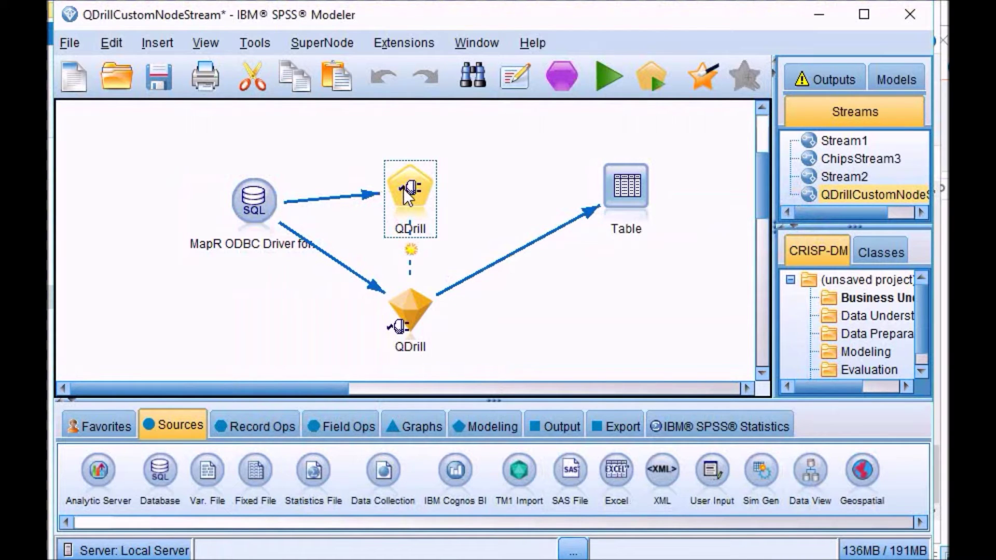
pyautogui.click(490, 423)
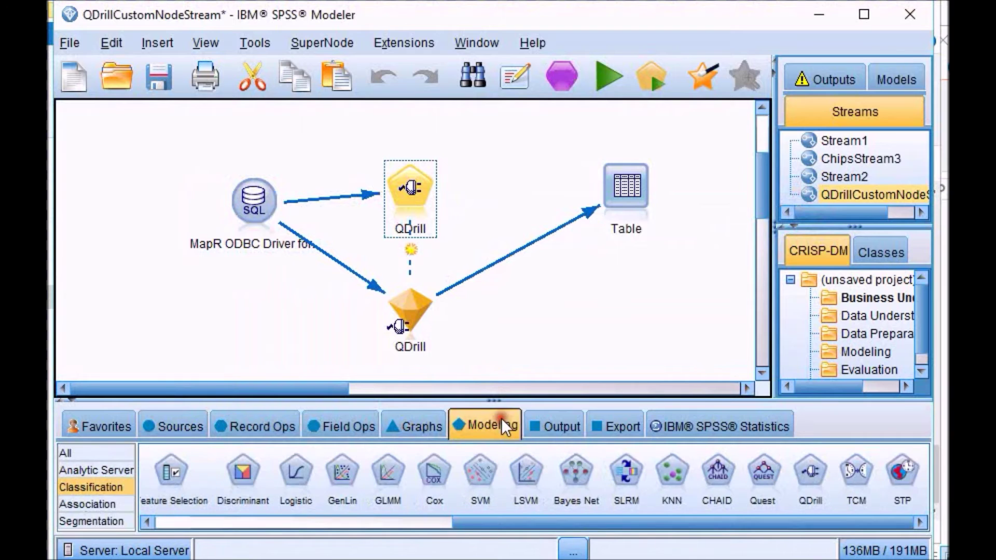
pyautogui.click(812, 475)
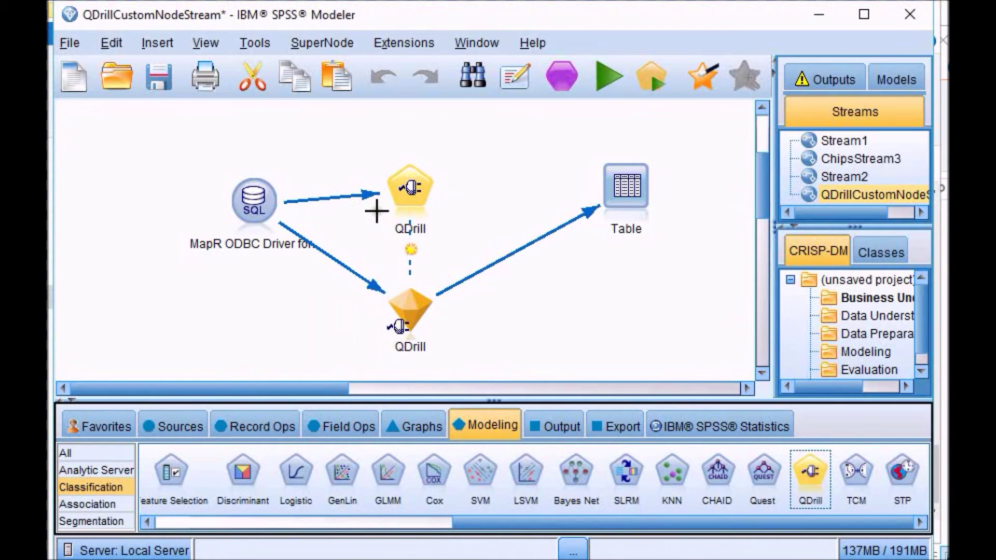
pyautogui.click(415, 194)
# Step: In the QDrill node settings, rename the model from xyyyz to annIris2
pyautogui.doubleClick(415, 194)
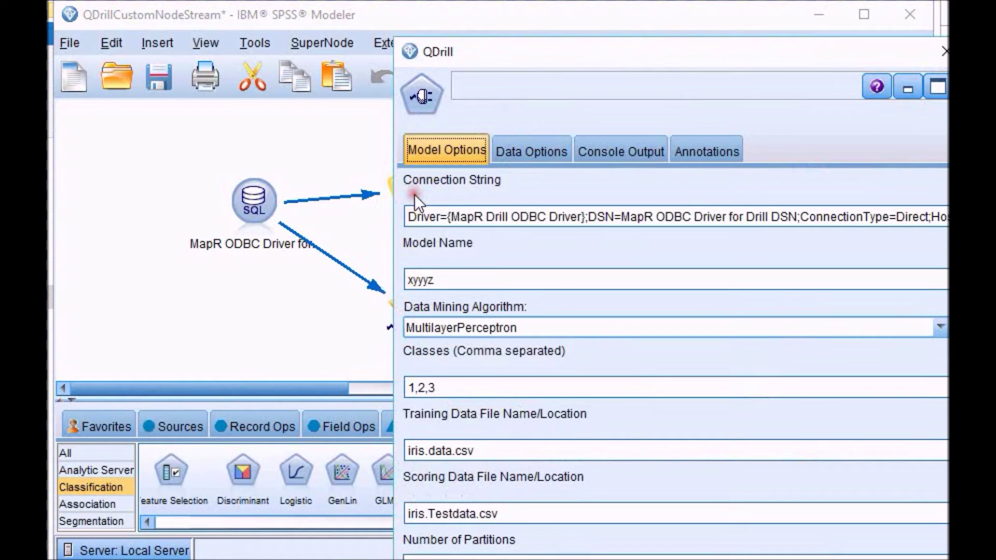
pyautogui.moveTo(669, 58); pyautogui.dragTo(565, 11)
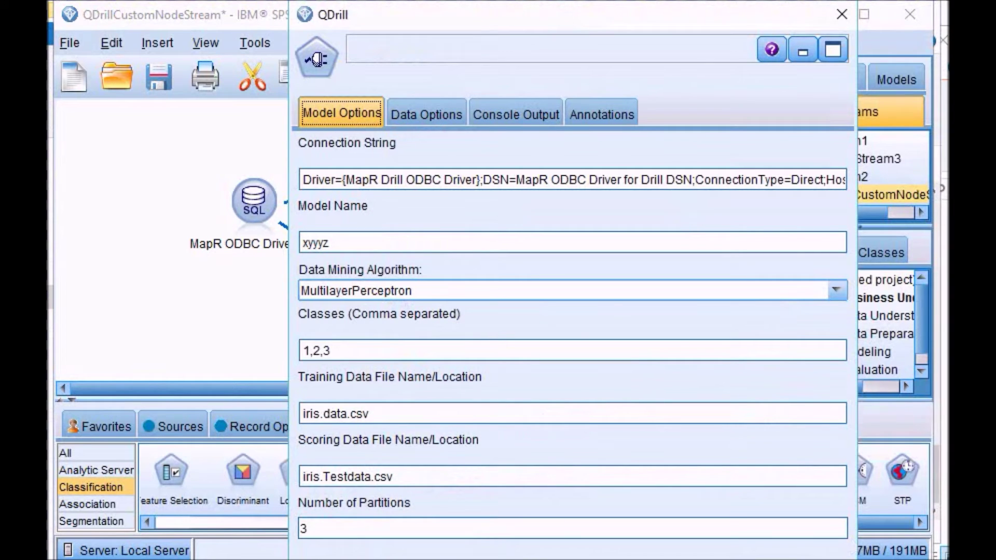
pyautogui.moveTo(857, 559); pyautogui.dragTo(771, 529)
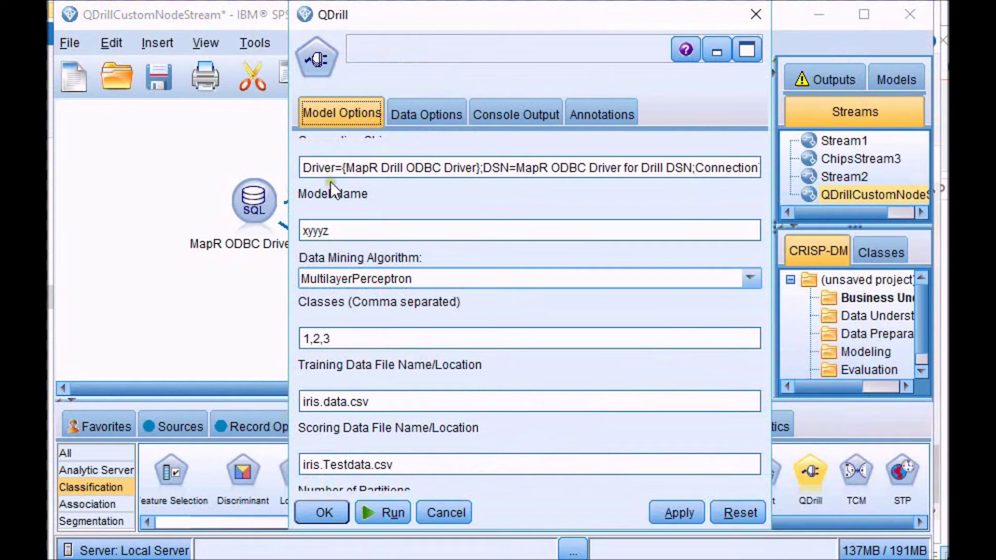
pyautogui.moveTo(352, 228); pyautogui.dragTo(258, 240)
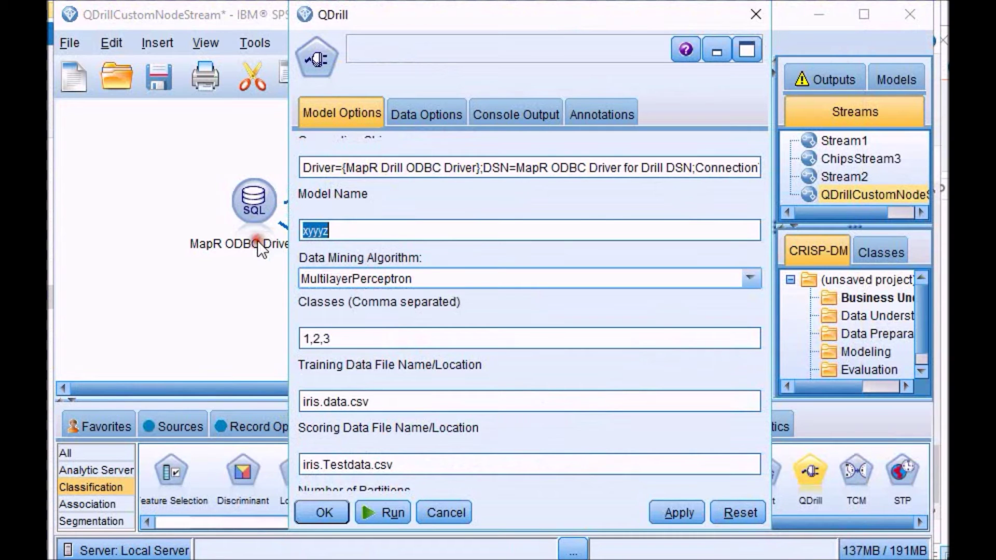
pyautogui.write('annl')
pyautogui.write('ris2')
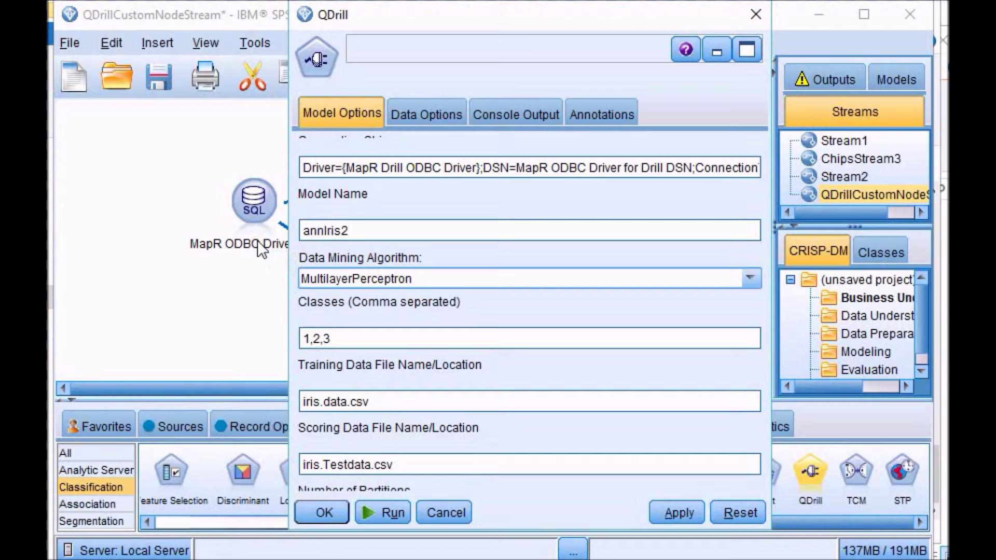
# Step: Keep MultilayerPerceptron with iris.data.csv training and iris.Testdata.csv scoring files, then confirm the settings
pyautogui.click(487, 283)
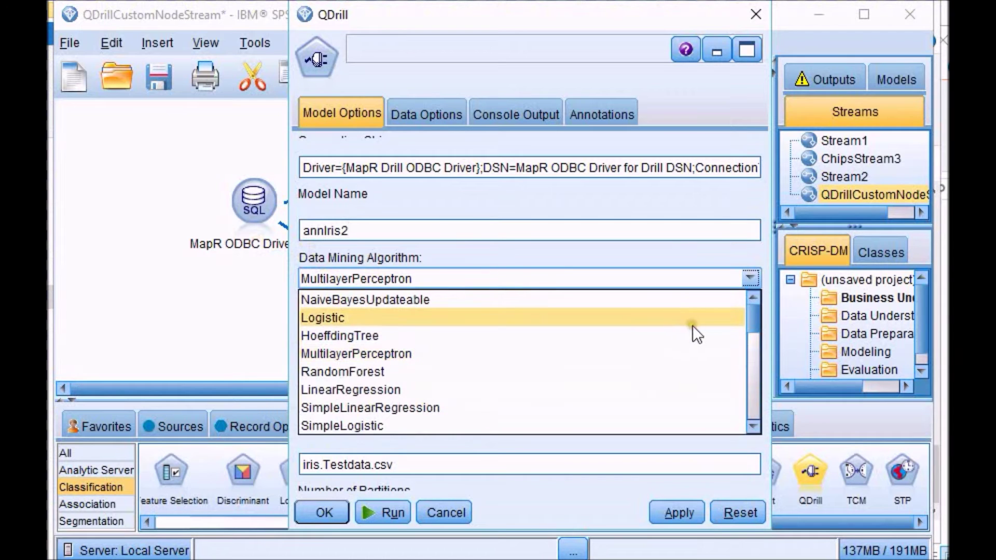
pyautogui.moveTo(751, 313)
pyautogui.mouseDown()
pyautogui.moveTo(749, 403)
pyautogui.moveTo(742, 310)
pyautogui.mouseUp()
pyautogui.click(484, 350)
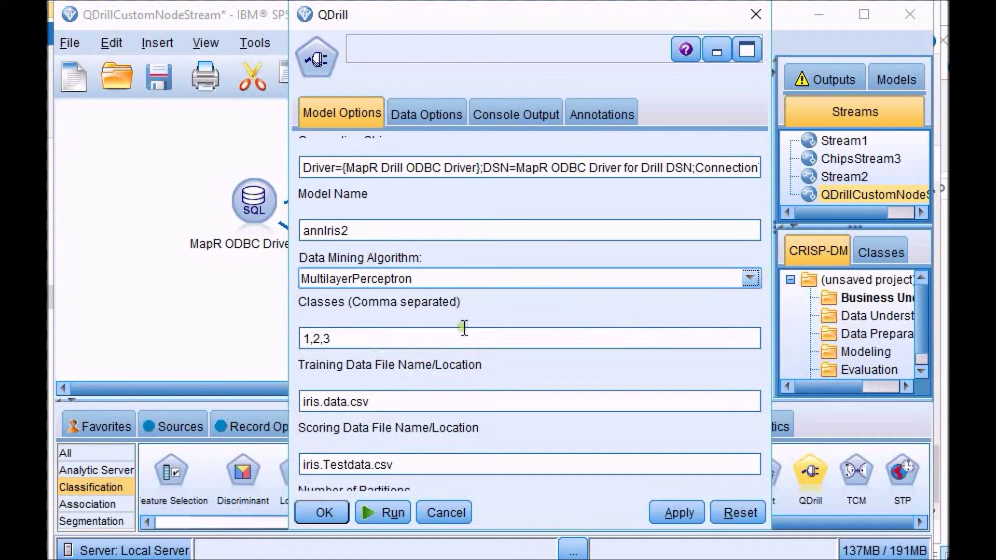
pyautogui.doubleClick(369, 400)
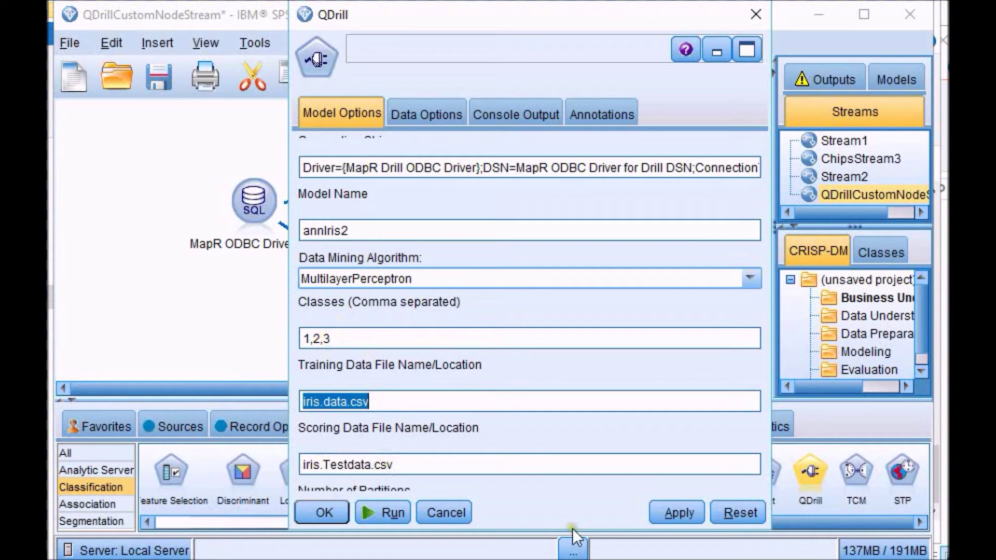
pyautogui.click(539, 459)
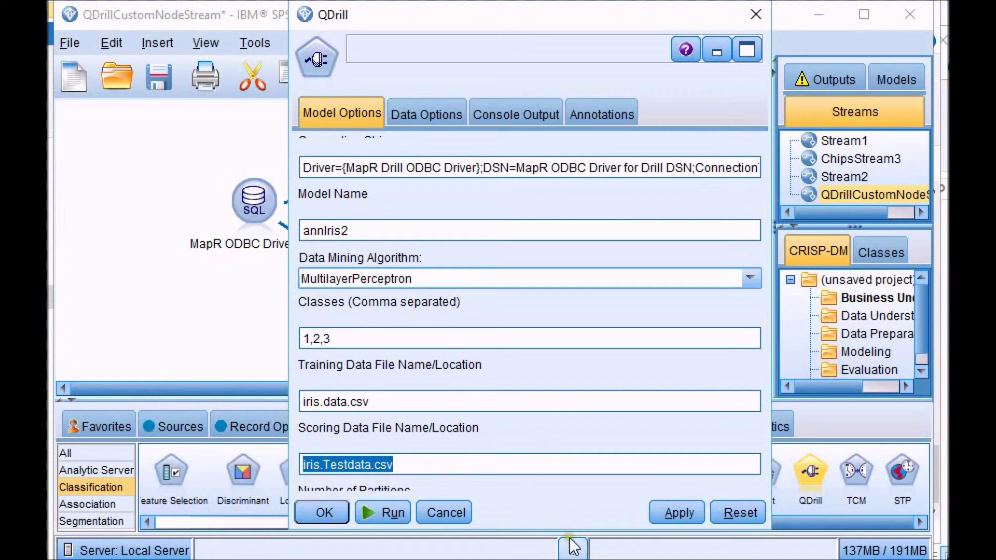
pyautogui.moveTo(574, 528); pyautogui.dragTo(574, 556)
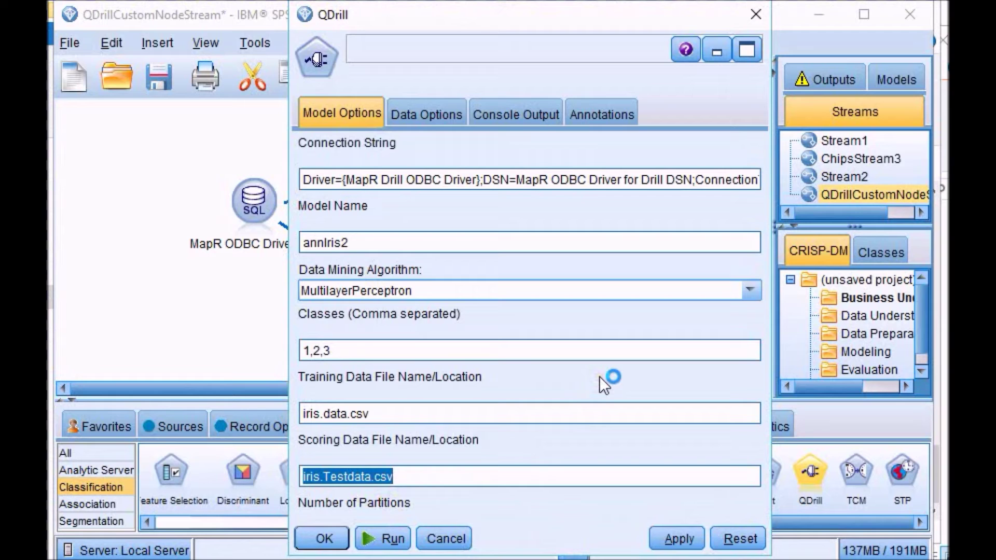
pyautogui.moveTo(641, 23); pyautogui.dragTo(643, 4)
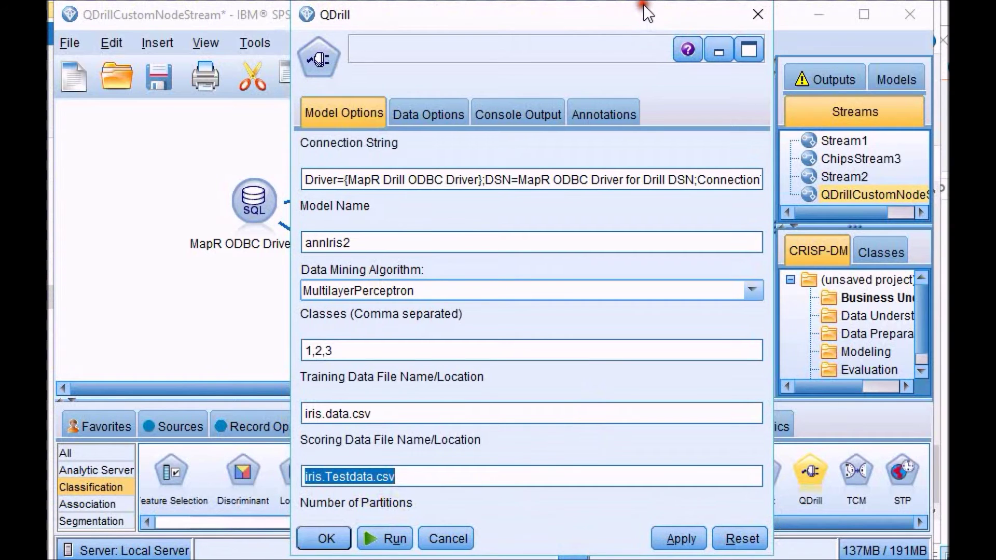
pyautogui.moveTo(561, 555); pyautogui.dragTo(573, 559)
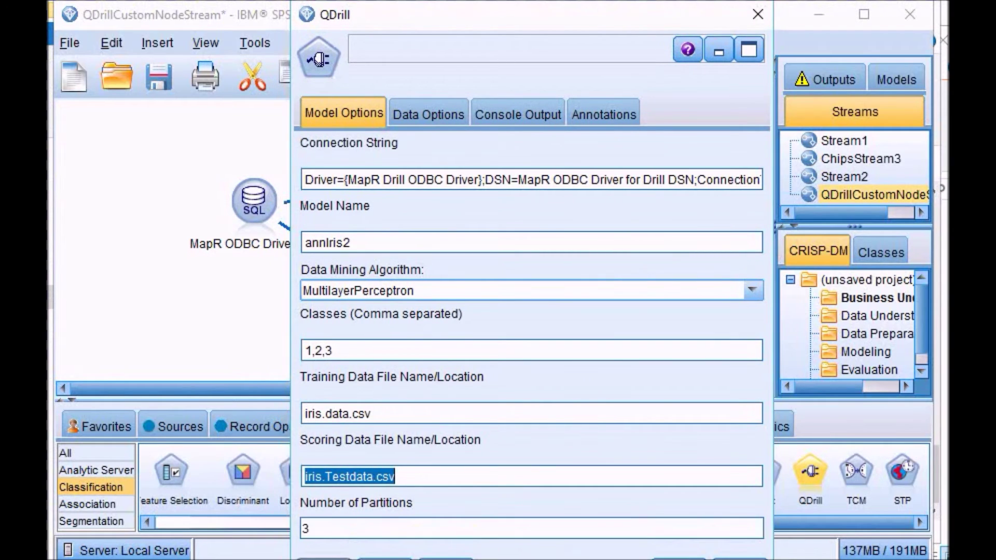
pyautogui.click(323, 555)
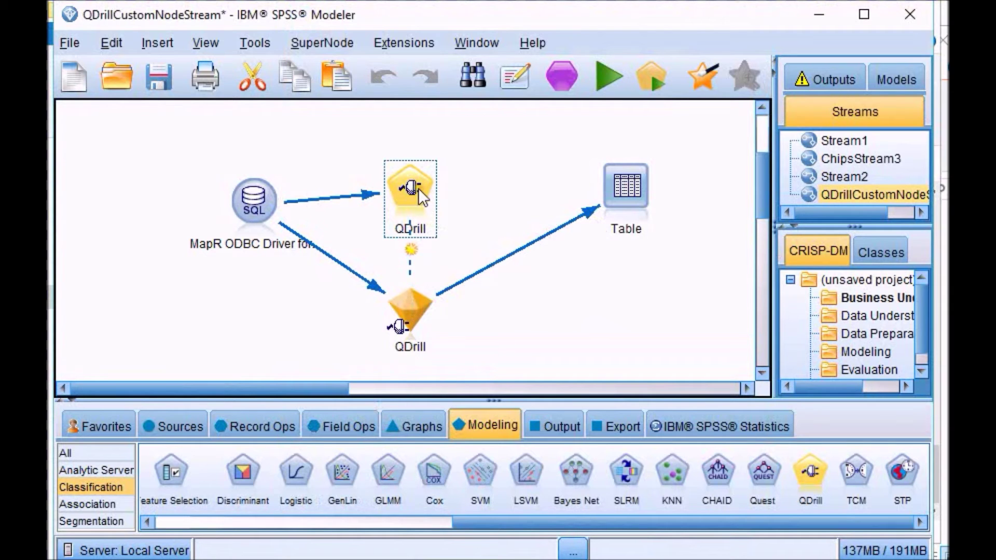
# Step: Delete the old QDrill model nugget and run the QDrill node to build a new one
pyautogui.click(416, 296)
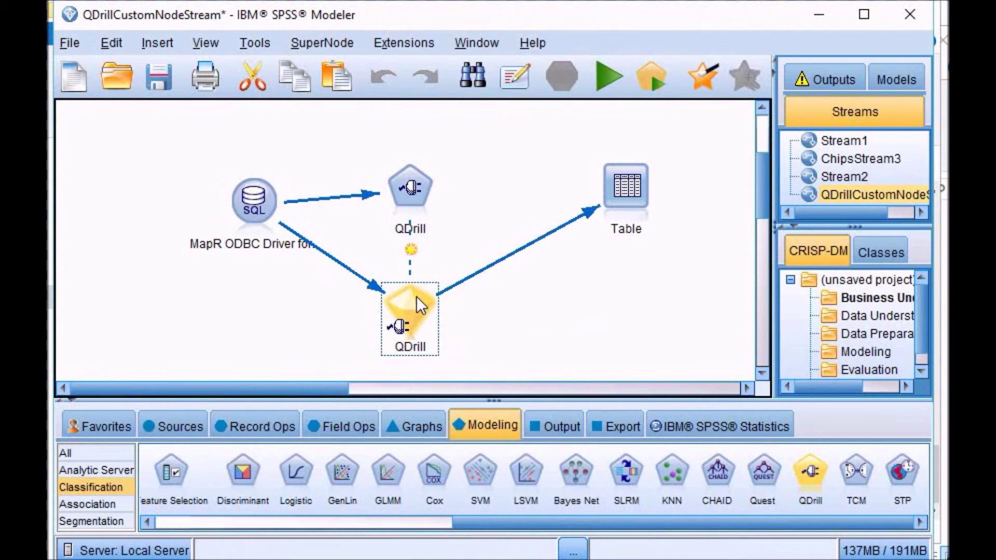
pyautogui.press('Delete')
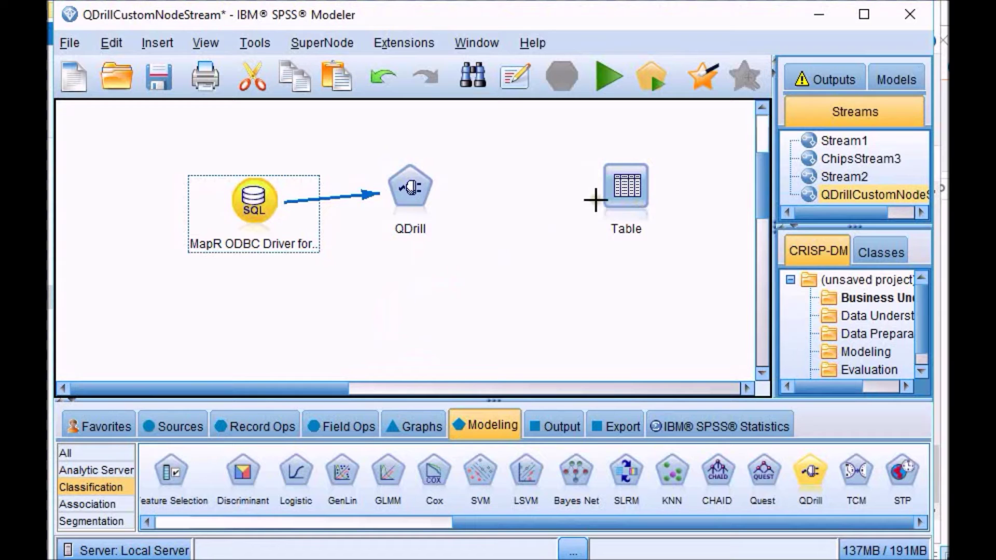
pyautogui.click(428, 194)
pyautogui.rightClick(428, 194)
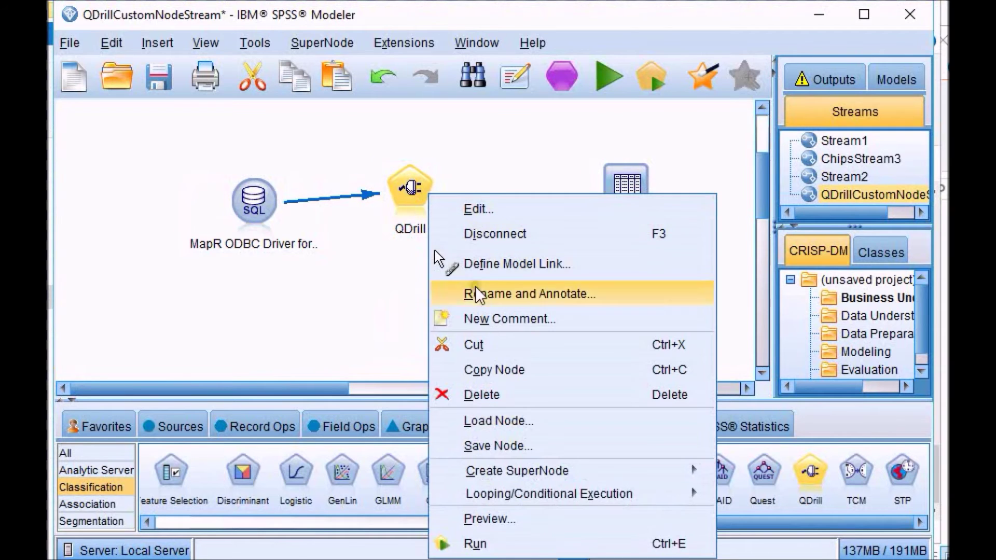
pyautogui.click(474, 543)
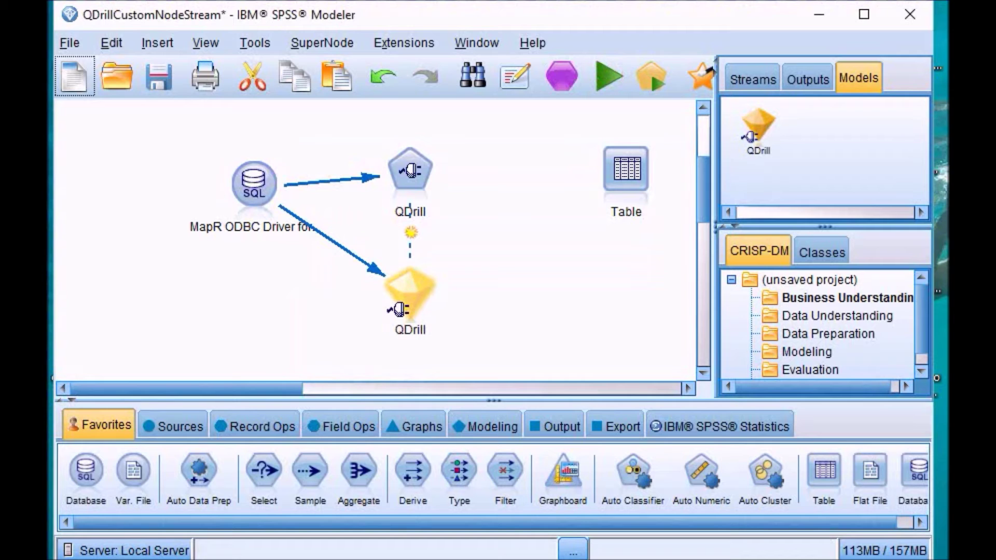
# Step: Connect the new QDrill model nugget to the Table node
pyautogui.click(415, 290)
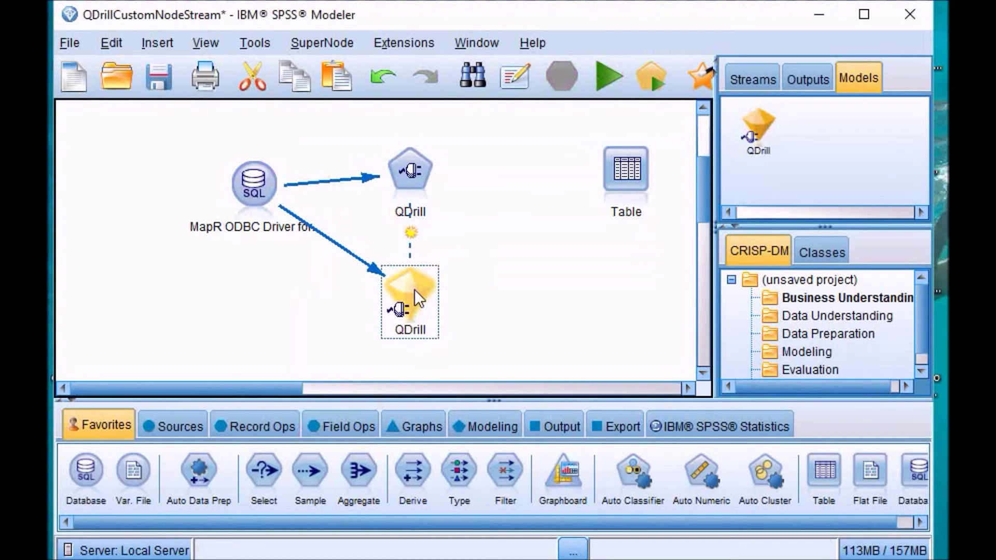
pyautogui.rightClick(415, 289)
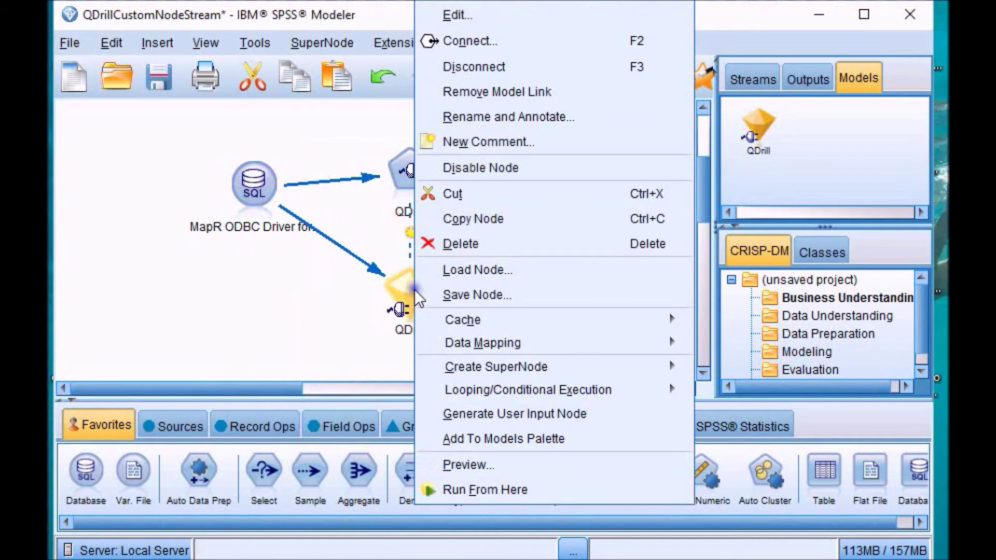
pyautogui.click(569, 39)
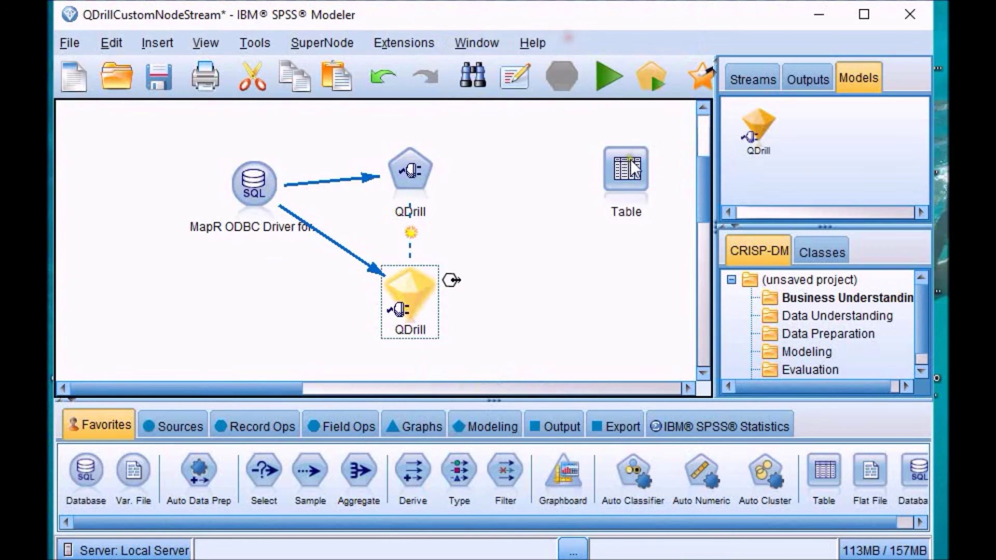
pyautogui.click(630, 163)
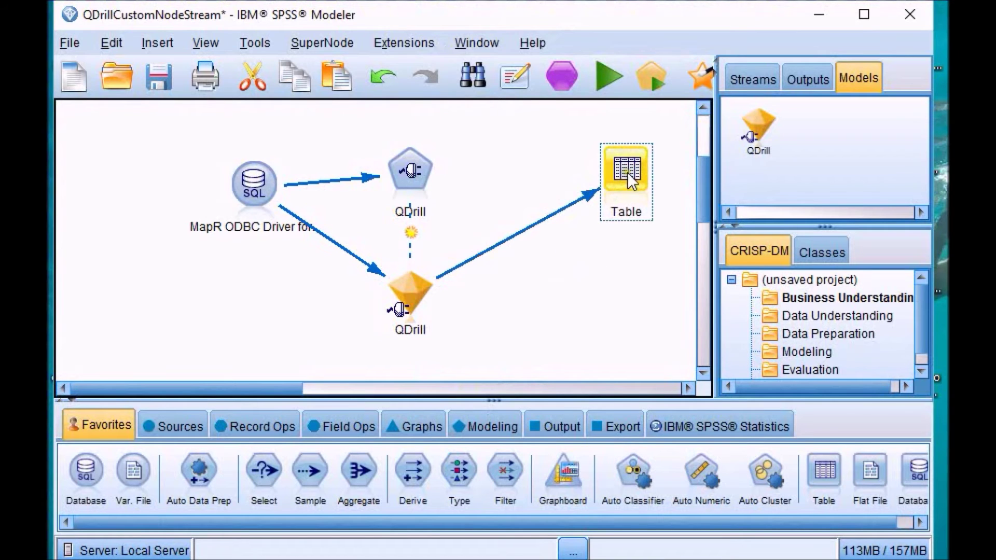
# Step: Run the Table node to review predictions for the 30 scoring records, then close it
pyautogui.doubleClick(624, 172)
pyautogui.click(694, 518)
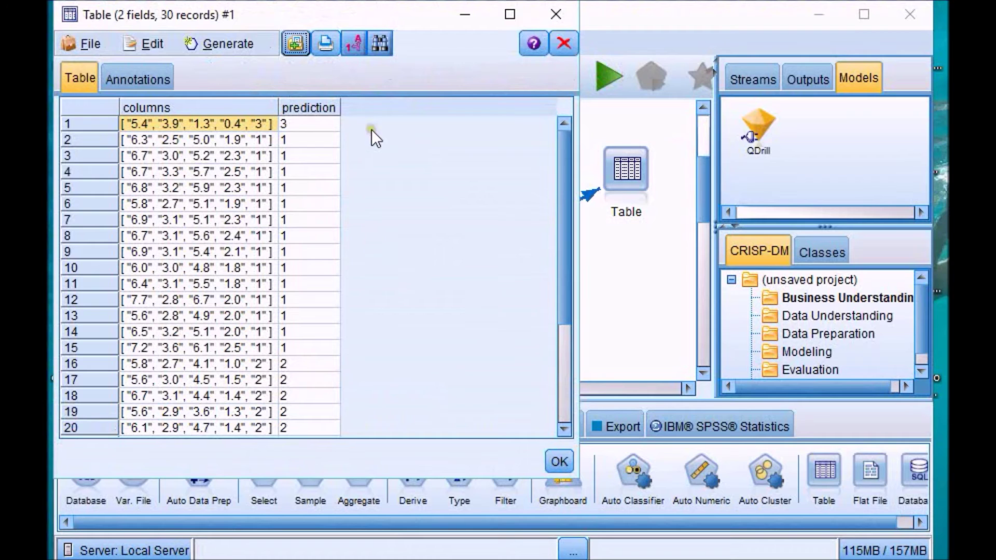
pyautogui.moveTo(567, 183); pyautogui.dragTo(562, 177)
pyautogui.moveTo(560, 188); pyautogui.dragTo(561, 288)
pyautogui.click(564, 20)
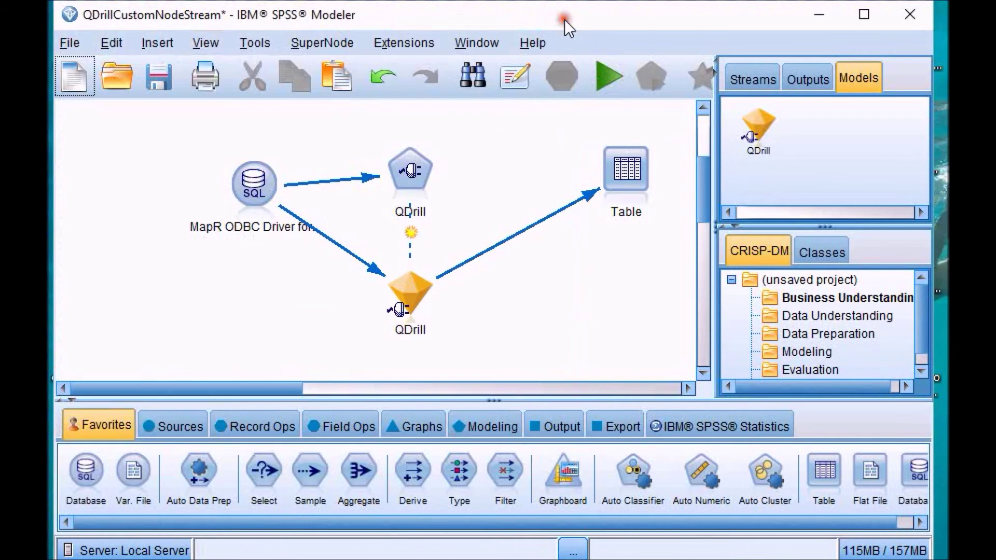
# Step: Open the QDrill node's settings, move the dialog to the upper left, and select into the connection string
pyautogui.doubleClick(413, 174)
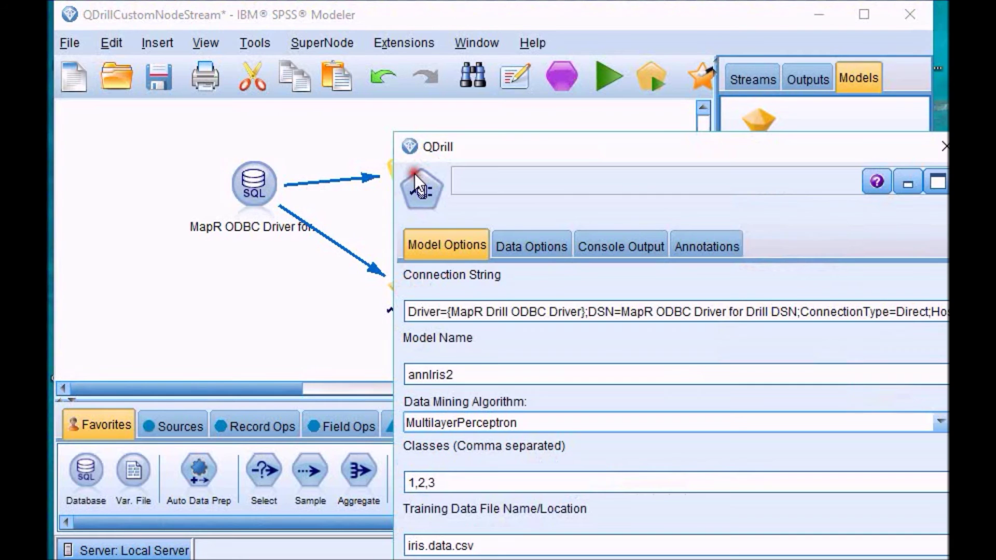
pyautogui.moveTo(733, 147); pyautogui.dragTo(571, 15)
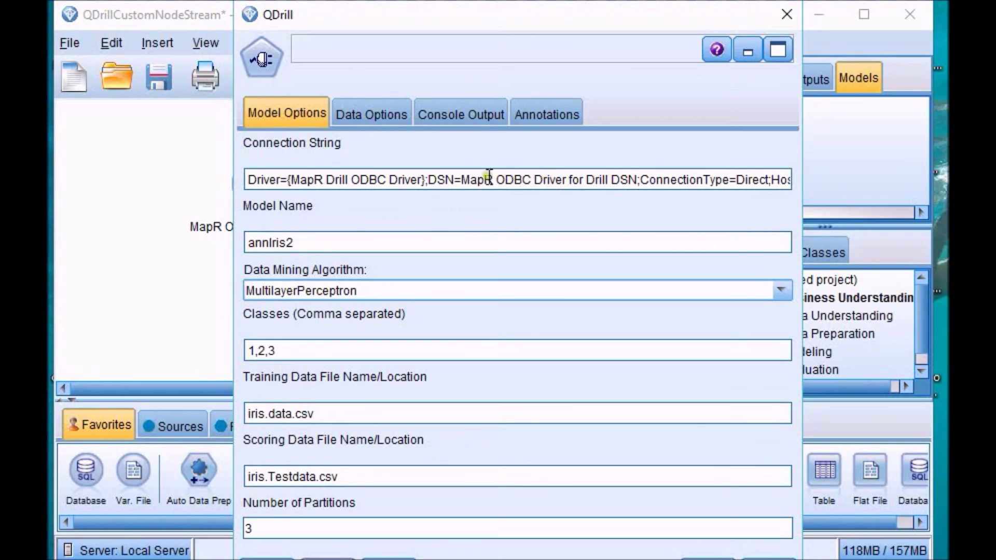
pyautogui.moveTo(461, 178); pyautogui.dragTo(515, 180)
pyautogui.click(516, 179)
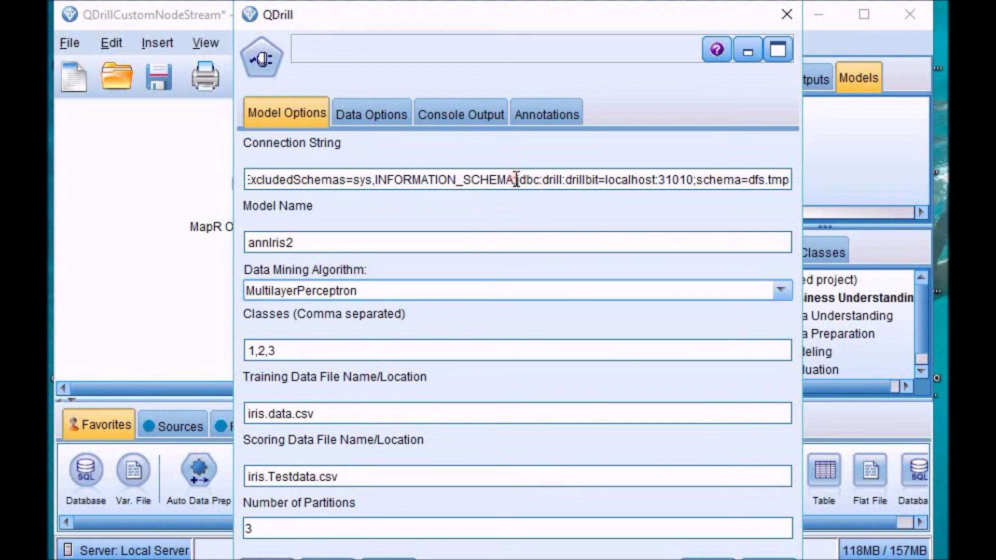
# Step: Inspect the connection string's MapR Drill ODBC driver name, localhost host and port settings
pyautogui.press('Home')
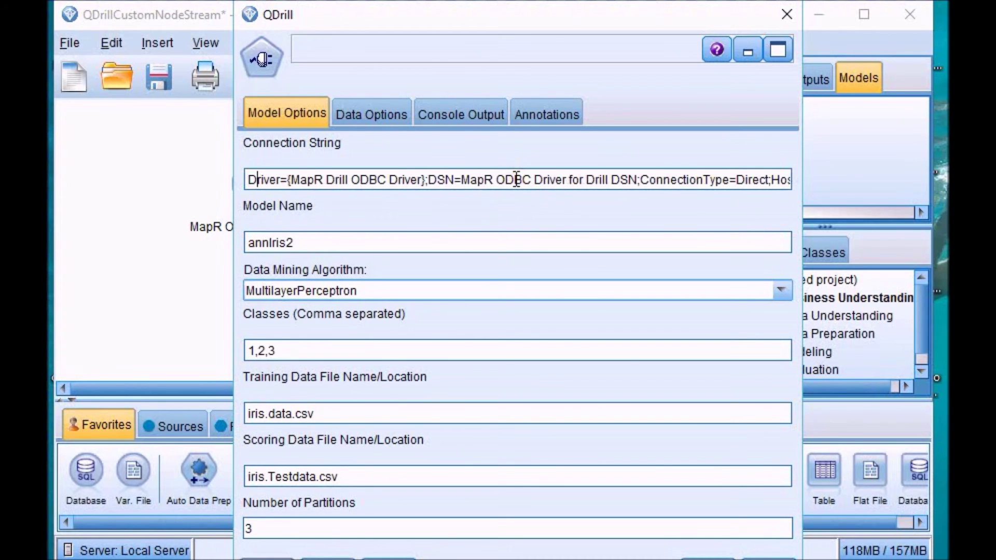
pyautogui.press('Right')
pyautogui.press('Right')
pyautogui.press('Right')
pyautogui.press('Right')
pyautogui.press('Right')
pyautogui.press('Right')
pyautogui.press('Right')
pyautogui.press('Right')
pyautogui.press('Right')
pyautogui.press('Right')
pyautogui.press('Left')
pyautogui.press('Left')
pyautogui.press('Left')
pyautogui.hotkey('shift', 'Right')
pyautogui.hotkey('shift', 'Right')
pyautogui.hotkey('shift', 'Right')
pyautogui.hotkey('shift', 'Right')
pyautogui.hotkey('shift', 'Right')
pyautogui.hotkey('shift', 'Right')
pyautogui.hotkey('shift', 'Right')
pyautogui.hotkey('shift', 'Right')
pyautogui.hotkey('shift', 'Right')
pyautogui.hotkey('shift', 'Right')
pyautogui.hotkey('shift', 'Right')
pyautogui.hotkey('shift', 'Right')
pyautogui.hotkey('shift', 'Right')
pyautogui.hotkey('shift', 'Right')
pyautogui.hotkey('shift', 'Right')
pyautogui.hotkey('shift', 'Right')
pyautogui.hotkey('shift', 'Right')
pyautogui.hotkey('shift', 'Right')
pyautogui.hotkey('shift', 'Right')
pyautogui.hotkey('shift', 'Right')
pyautogui.hotkey('shift', 'Right')
pyautogui.press('Right')
pyautogui.press('Right')
pyautogui.press('Right')
pyautogui.press('Right')
pyautogui.press('Right')
pyautogui.press('Right')
pyautogui.press('Right')
pyautogui.press('Right')
pyautogui.press('Right')
pyautogui.press('Right')
pyautogui.press('Right')
pyautogui.press('Right')
pyautogui.press('Right')
pyautogui.press('Right')
pyautogui.press('Right')
pyautogui.press('Right')
pyautogui.press('Right')
pyautogui.press('Right')
pyautogui.press('Right')
pyautogui.press('Right')
pyautogui.press('Right')
pyautogui.press('Right')
pyautogui.press('Right')
pyautogui.press('Right')
pyautogui.press('Right')
pyautogui.press('Right')
pyautogui.press('Right')
pyautogui.press('Right')
pyautogui.press('Right')
pyautogui.press('Right')
pyautogui.press('Right')
pyautogui.press('Right')
pyautogui.press('Right')
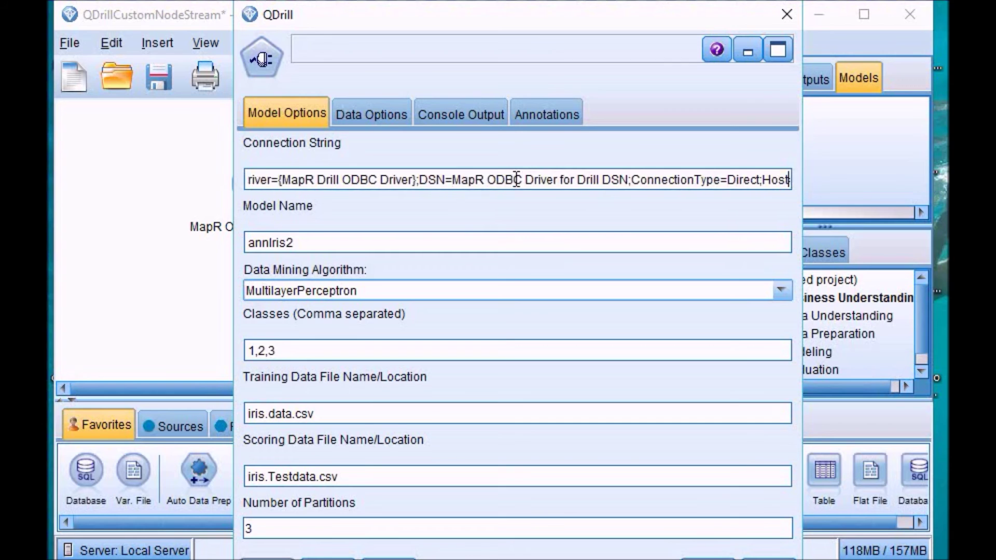
pyautogui.press('Right')
pyautogui.press('Right')
pyautogui.press('Right')
pyautogui.press('Right')
pyautogui.press('Right')
pyautogui.press('Right')
pyautogui.press('Right')
pyautogui.press('Right')
pyautogui.press('Right')
pyautogui.press('Right')
pyautogui.press('Right')
pyautogui.press('Right')
pyautogui.press('Right')
pyautogui.press('Right')
pyautogui.press('Right')
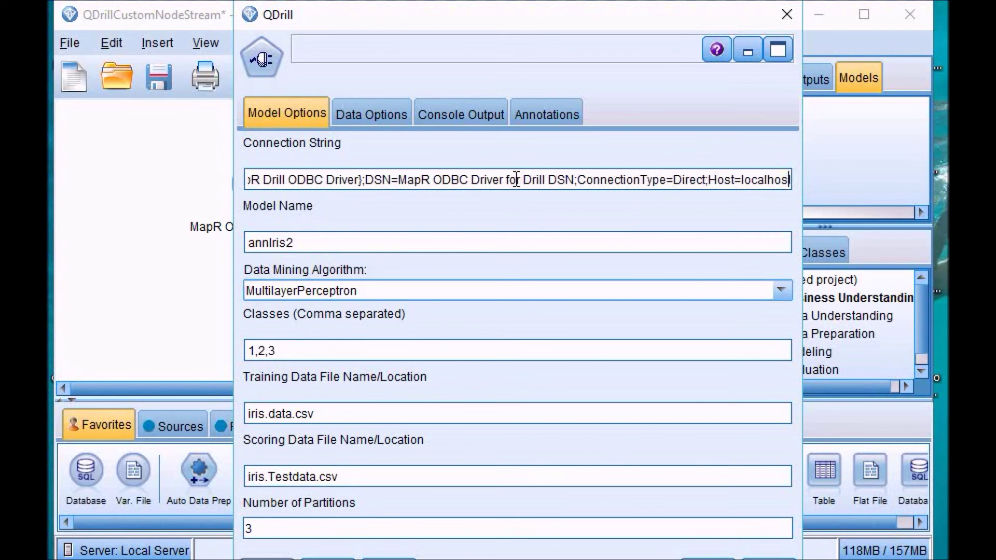
pyautogui.press('Left')
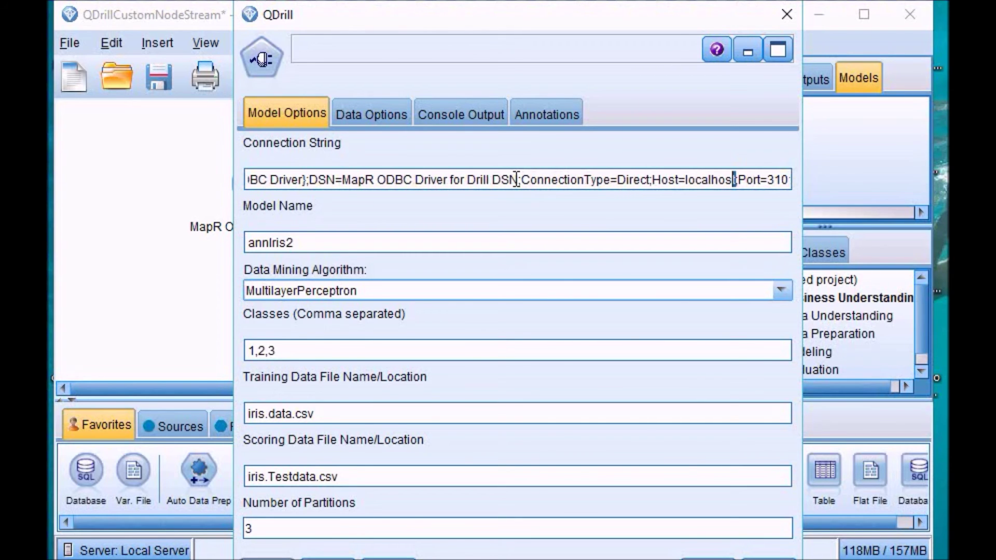
pyautogui.hotkey('shift', 'Left')
pyautogui.hotkey('shift', 'Left')
pyautogui.hotkey('shift', 'Left')
pyautogui.hotkey('shift', 'Left')
pyautogui.hotkey('shift', 'Left')
pyautogui.hotkey('shift', 'Left')
pyautogui.hotkey('shift', 'Left')
pyautogui.hotkey('shift', 'Left')
pyautogui.hotkey('shift', 'Left')
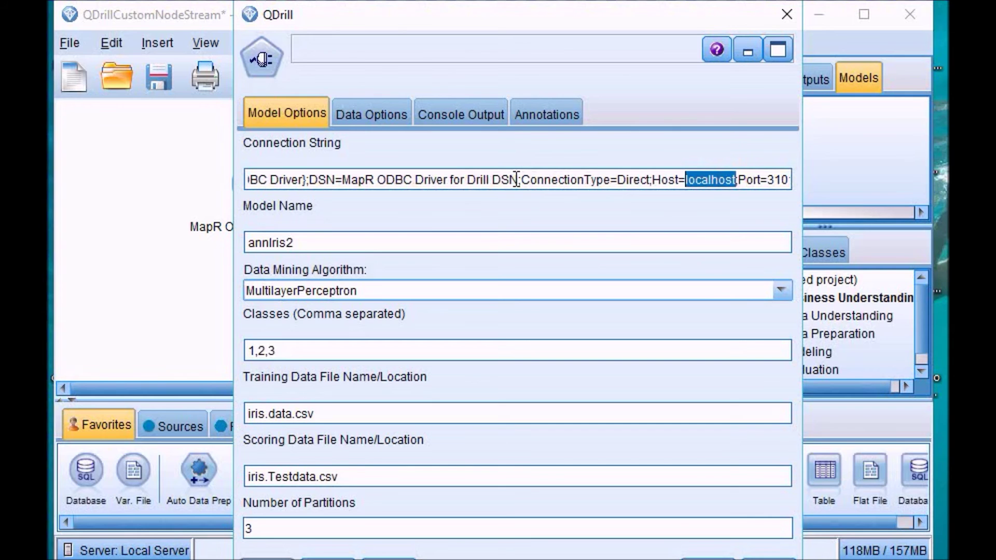
pyautogui.press('Right')
pyautogui.press('Right')
pyautogui.press('Right')
pyautogui.press('Right')
pyautogui.press('Right')
pyautogui.press('Right')
pyautogui.press('Right')
pyautogui.press('Right')
pyautogui.press('Right')
pyautogui.press('Right')
pyautogui.press('Right')
pyautogui.press('Right')
pyautogui.press('Right')
pyautogui.press('Right')
pyautogui.press('Right')
pyautogui.press('Right')
pyautogui.press('Right')
pyautogui.press('Right')
pyautogui.press('Left')
pyautogui.press('Left')
pyautogui.press('Left')
pyautogui.press('Left')
pyautogui.press('Left')
pyautogui.press('Left')
# Step: Check the remaining timeout, timezone, localhost drillbit address and dfs.tmp schema settings
pyautogui.press('Right')
pyautogui.press('Right')
pyautogui.press('Right')
pyautogui.press('Right')
pyautogui.press('Right')
pyautogui.press('Right')
pyautogui.press('Right')
pyautogui.press('Right')
pyautogui.press('Right')
pyautogui.press('Right')
pyautogui.press('Right')
pyautogui.press('Right')
pyautogui.press('Right')
pyautogui.press('Right')
pyautogui.press('Right')
pyautogui.press('Right')
pyautogui.press('Right')
pyautogui.press('Right')
pyautogui.press('Right')
pyautogui.press('Right')
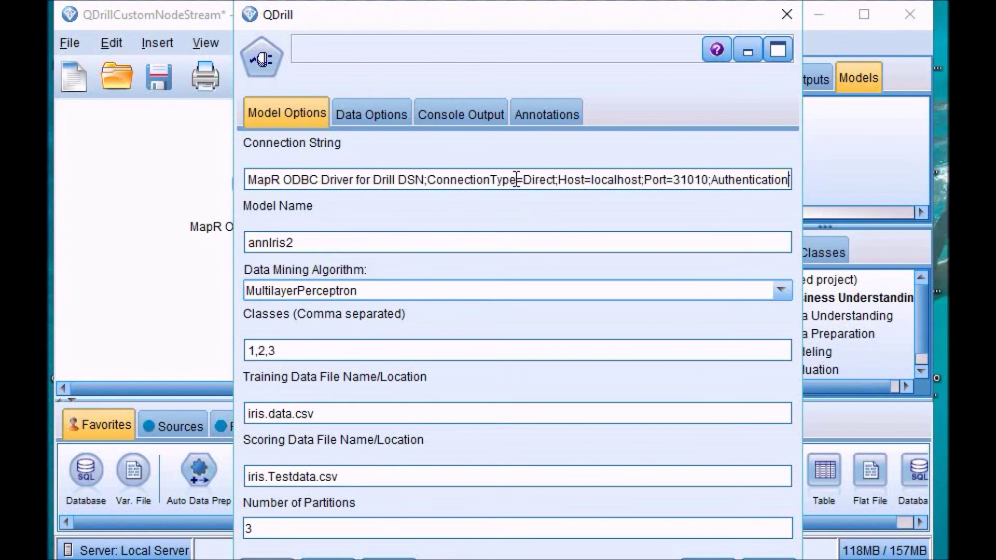
pyautogui.press('Right')
pyautogui.press('Right')
pyautogui.press('Right')
pyautogui.press('Right')
pyautogui.press('Right')
pyautogui.press('Right')
pyautogui.press('Right')
pyautogui.press('Right')
pyautogui.press('Right')
pyautogui.press('Right')
pyautogui.press('Right')
pyautogui.press('Right')
pyautogui.press('Right')
pyautogui.press('Right')
pyautogui.press('Right')
pyautogui.press('Right')
pyautogui.press('Right')
pyautogui.press('Right')
pyautogui.press('Right')
pyautogui.press('Right')
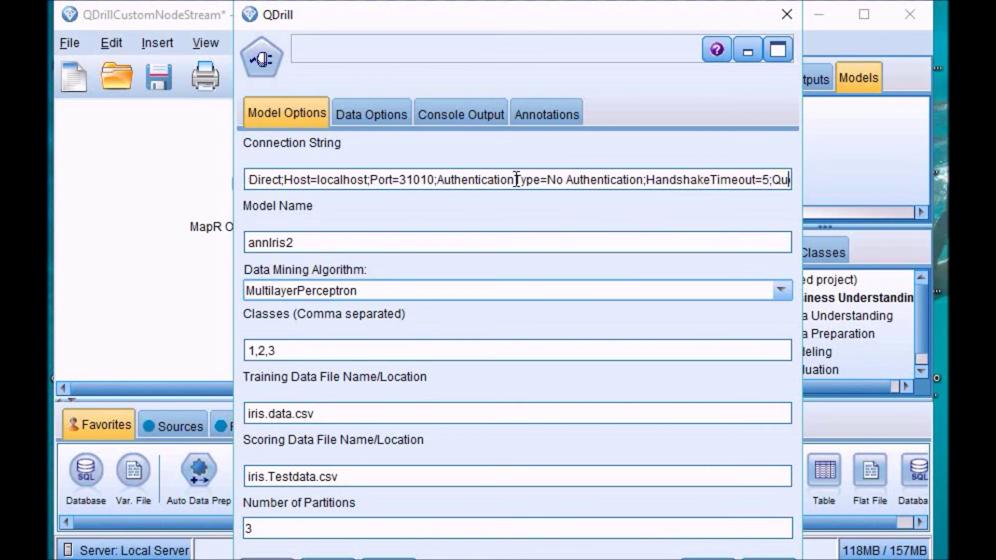
pyautogui.press('Right')
pyautogui.press('Right')
pyautogui.press('Right')
pyautogui.press('Right')
pyautogui.press('Right')
pyautogui.press('Right')
pyautogui.press('Right')
pyautogui.press('Right')
pyautogui.press('Right')
pyautogui.press('Right')
pyautogui.press('Right')
pyautogui.press('Right')
pyautogui.press('Right')
pyautogui.press('Right')
pyautogui.press('Right')
pyautogui.press('Right')
pyautogui.press('Right')
pyautogui.press('Right')
pyautogui.press('Right')
pyautogui.press('Right')
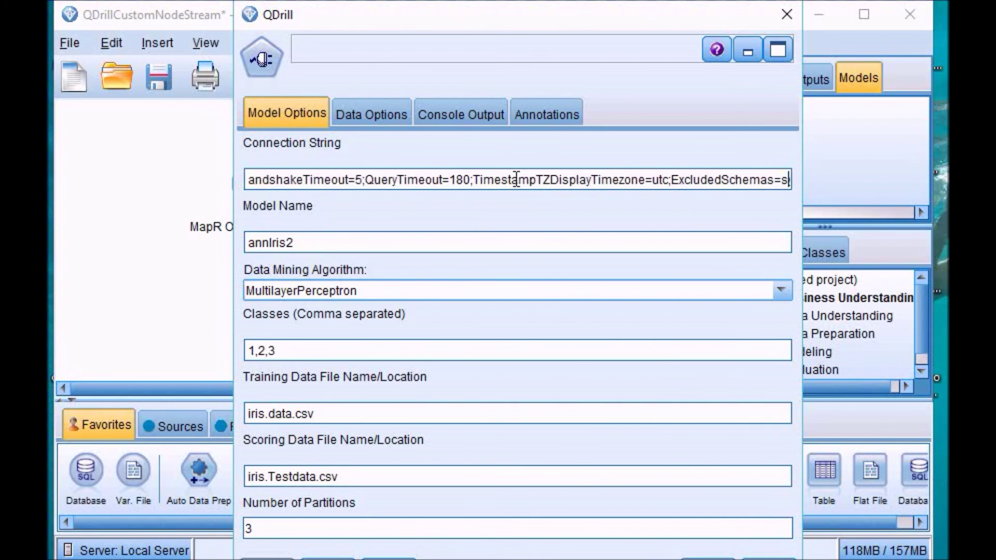
pyautogui.press('Right')
pyautogui.press('Right')
pyautogui.press('Right')
pyautogui.press('Right')
pyautogui.press('Right')
pyautogui.press('Right')
pyautogui.press('Right')
pyautogui.press('Right')
pyautogui.press('Right')
pyautogui.press('Right')
pyautogui.press('Right')
pyautogui.press('Right')
pyautogui.press('Right')
pyautogui.press('Right')
pyautogui.press('Right')
pyautogui.press('Right')
pyautogui.press('Right')
pyautogui.press('Right')
pyautogui.press('Right')
pyautogui.press('Right')
pyautogui.press('Left')
pyautogui.press('Left')
pyautogui.press('Left')
pyautogui.press('Left')
pyautogui.press('Left')
pyautogui.press('Left')
pyautogui.press('Left')
pyautogui.press('Left')
pyautogui.press('Left')
pyautogui.press('Left')
pyautogui.press('Left')
pyautogui.press('Left')
pyautogui.press('Left')
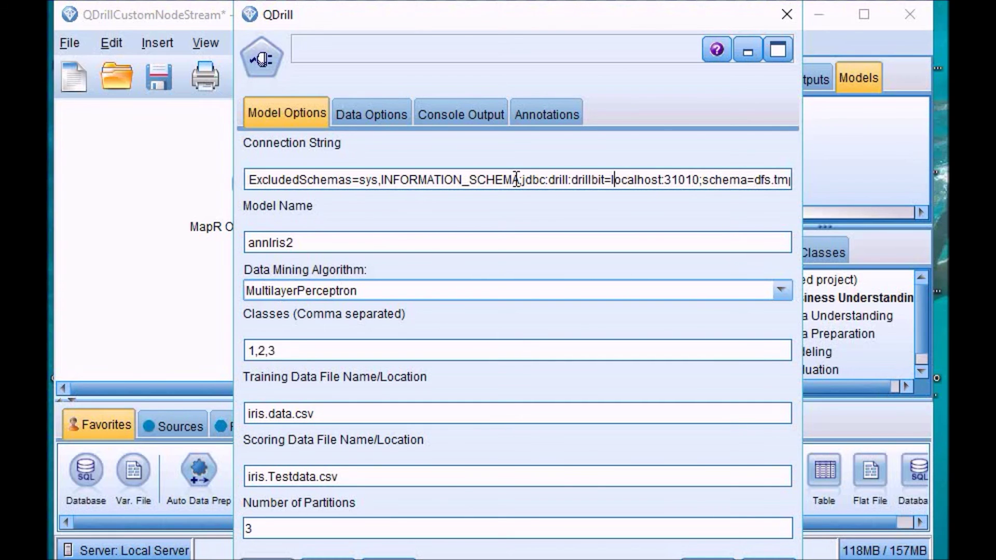
pyautogui.hotkey('shift', 'Right')
pyautogui.hotkey('shift', 'Right')
pyautogui.hotkey('shift', 'Right')
pyautogui.hotkey('shift', 'Right')
pyautogui.hotkey('shift', 'Right')
pyautogui.hotkey('shift', 'Right')
pyautogui.hotkey('shift', 'Right')
pyautogui.hotkey('shift', 'Right')
pyautogui.hotkey('shift', 'Right')
pyautogui.press('Right')
pyautogui.press('Right')
pyautogui.press('Right')
pyautogui.press('Right')
pyautogui.press('Right')
pyautogui.press('Right')
pyautogui.press('Right')
pyautogui.press('Right')
pyautogui.press('Right')
pyautogui.press('Right')
pyautogui.press('Right')
pyautogui.press('Right')
pyautogui.press('Right')
pyautogui.press('Right')
pyautogui.press('Right')
pyautogui.press('Right')
pyautogui.press('Right')
pyautogui.press('Right')
pyautogui.press('Right')
pyautogui.press('Right')
pyautogui.press('Right')
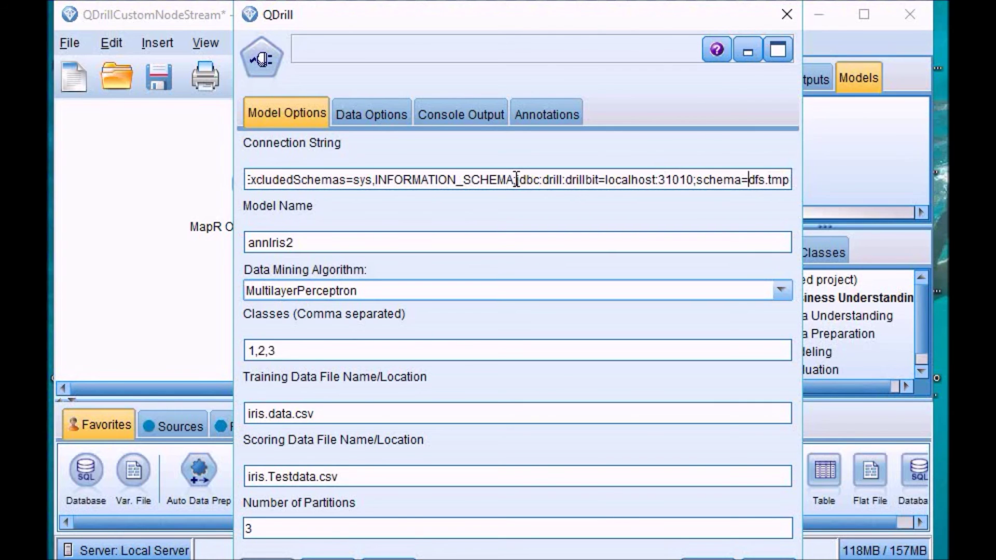
pyautogui.press('Right')
pyautogui.press('Right')
pyautogui.press('Right')
pyautogui.press('Right')
pyautogui.press('Right')
pyautogui.press('Right')
pyautogui.press('Right')
pyautogui.press('Right')
pyautogui.press('Right')
pyautogui.press('Right')
pyautogui.press('Left')
pyautogui.press('Left')
pyautogui.press('Left')
pyautogui.press('Left')
pyautogui.press('Left')
pyautogui.doubleClick(356, 242)
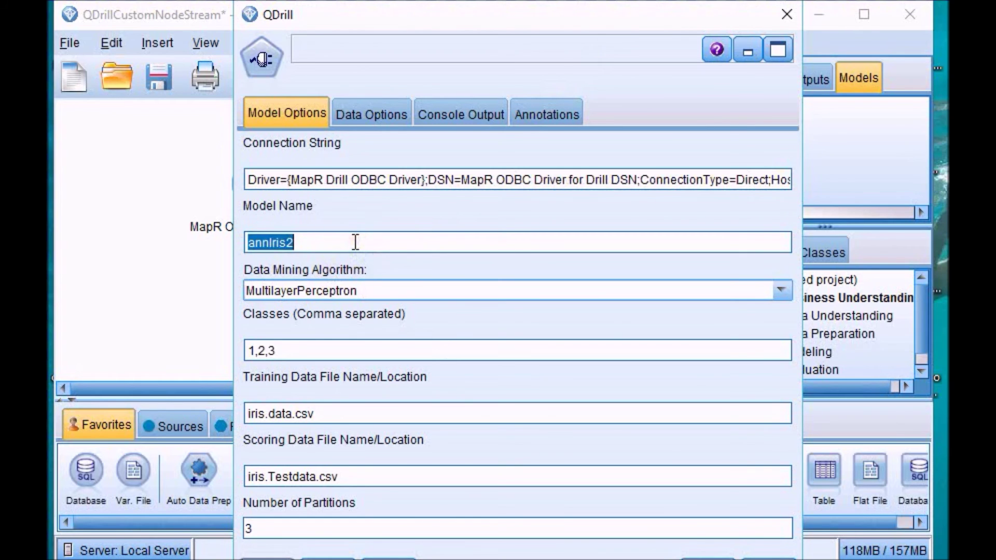
pyautogui.click(380, 293)
pyautogui.click(381, 293)
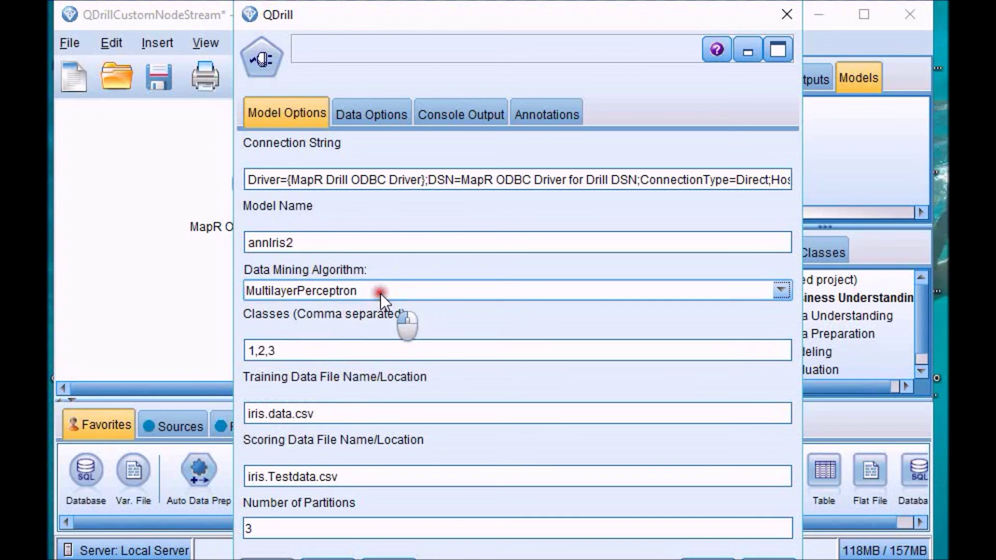
pyautogui.doubleClick(306, 352)
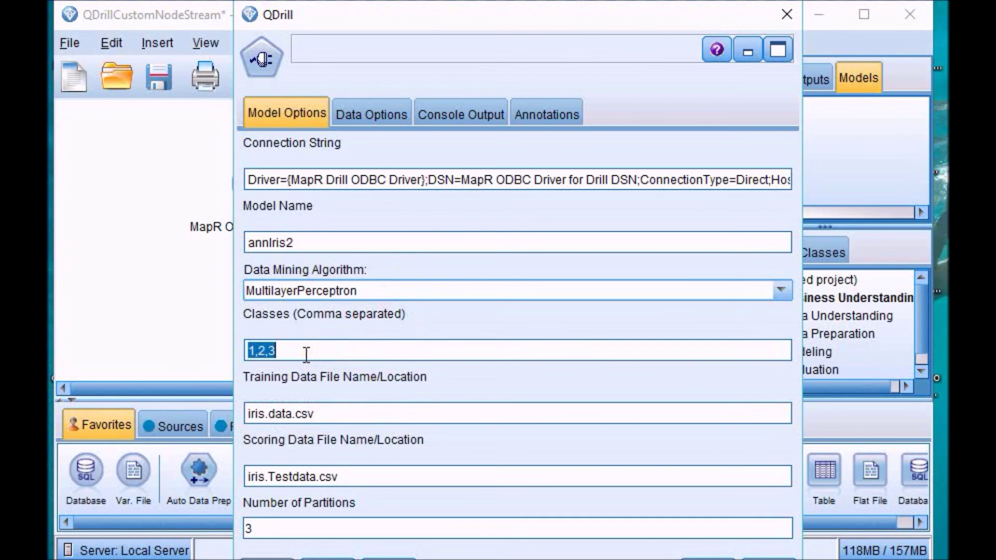
pyautogui.doubleClick(349, 413)
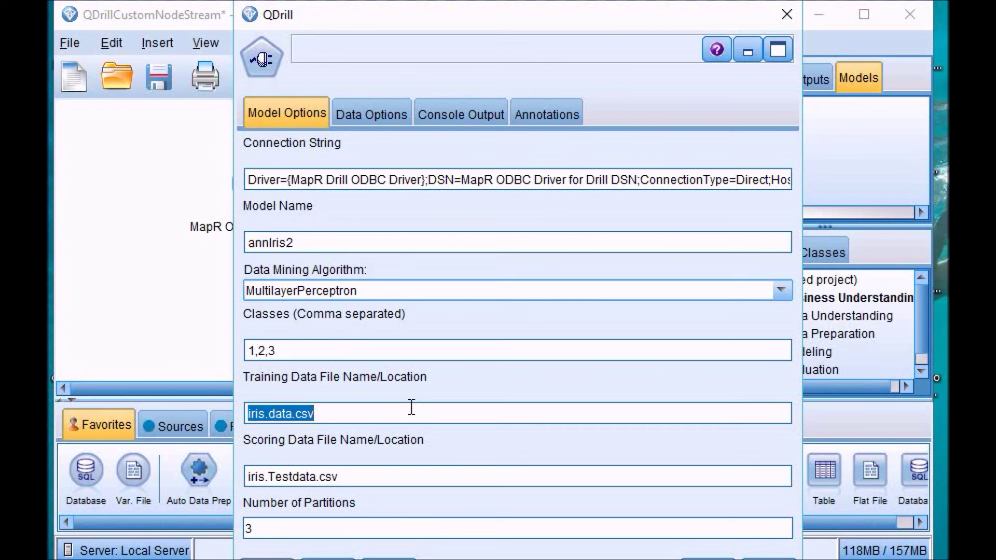
pyautogui.tripleClick(714, 182)
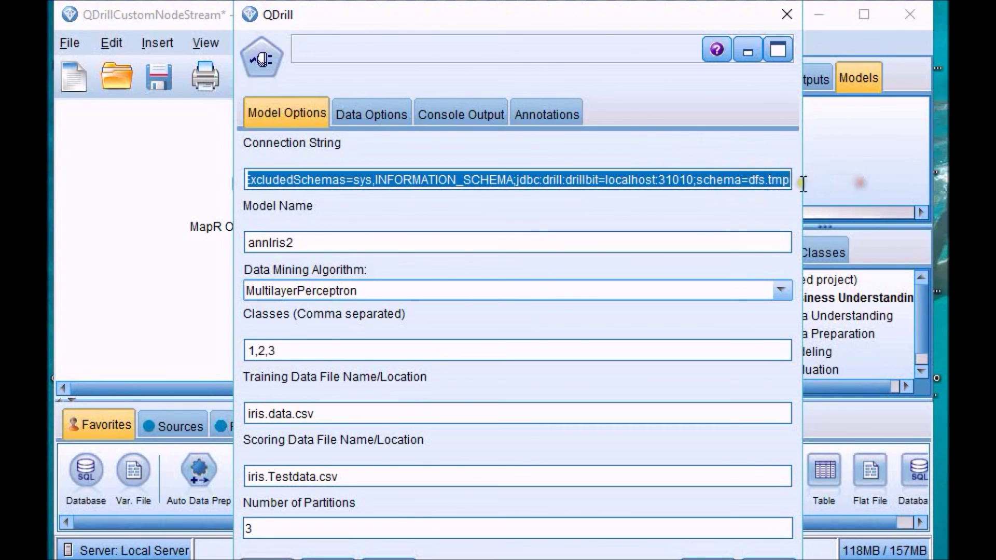
pyautogui.click(748, 180)
pyautogui.moveTo(748, 179); pyautogui.dragTo(803, 179)
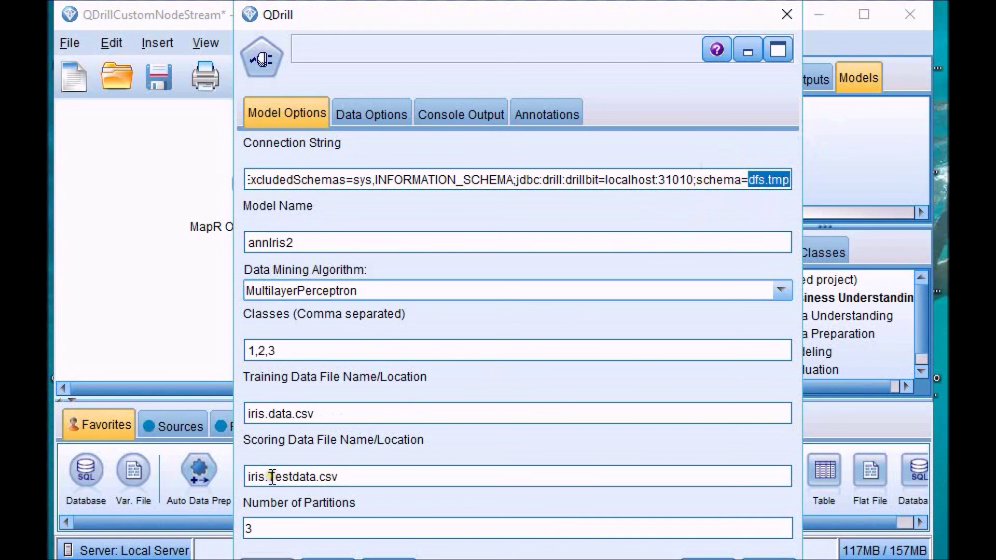
pyautogui.click(750, 181)
pyautogui.write('m')
pyautogui.press('BackSpace')
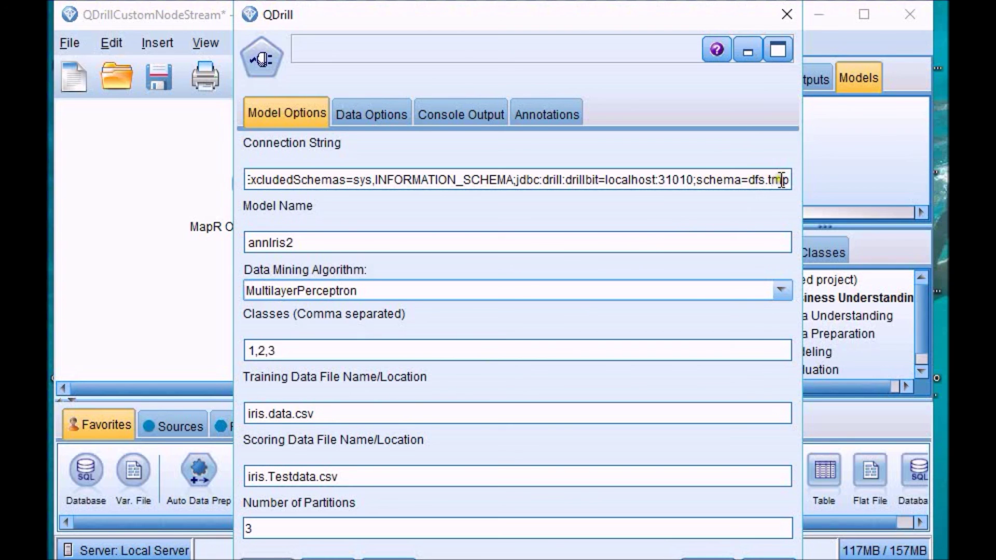
pyautogui.click(371, 478)
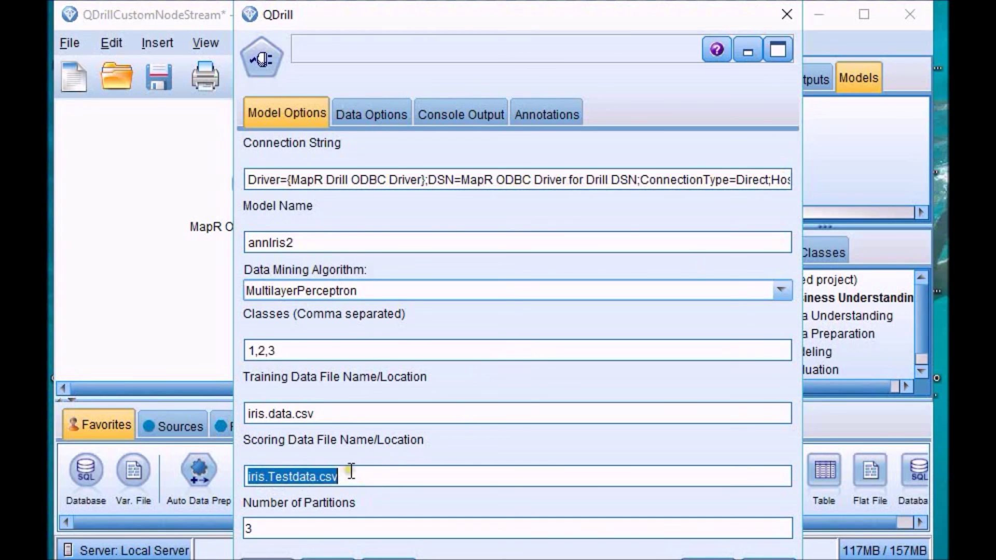
pyautogui.doubleClick(283, 525)
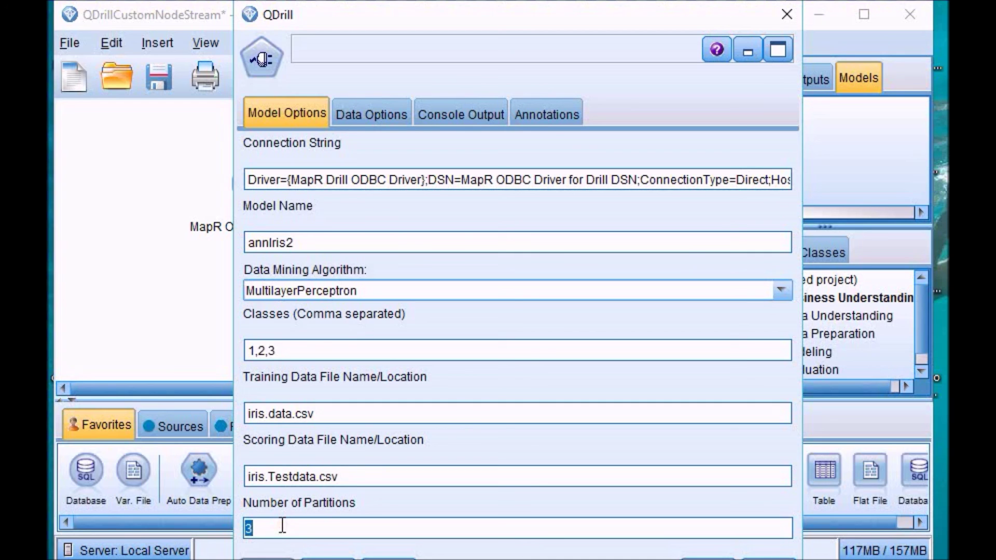